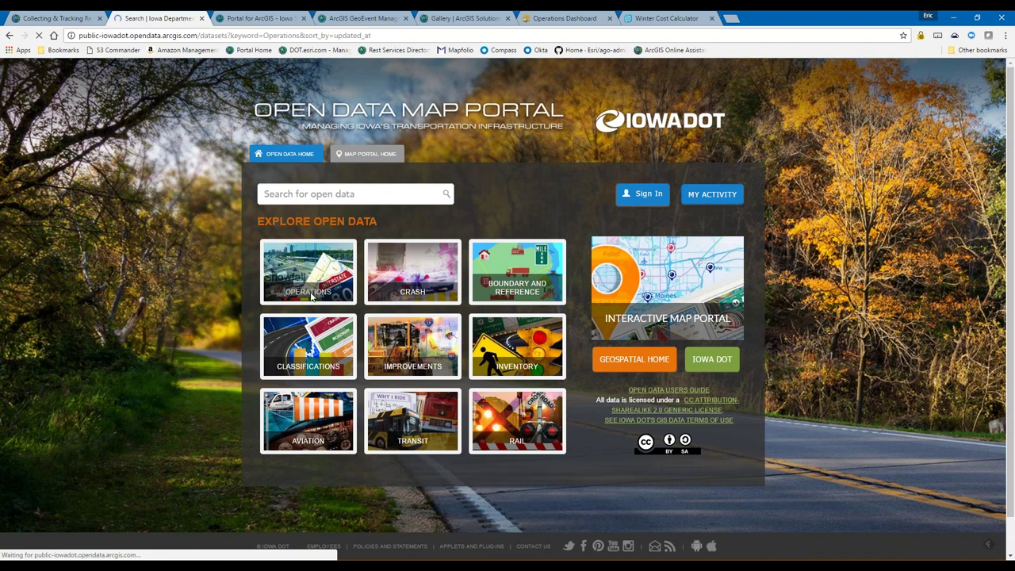
- Browse the pages of Operations datasets in the open data portal and open the AVL Direct dataset
{"action": "scroll", "coordinate": [387, 345], "scroll_direction": "down", "scroll_amount": 8}
{"action": "scroll", "coordinate": [288, 504], "scroll_direction": "down", "scroll_amount": 1}
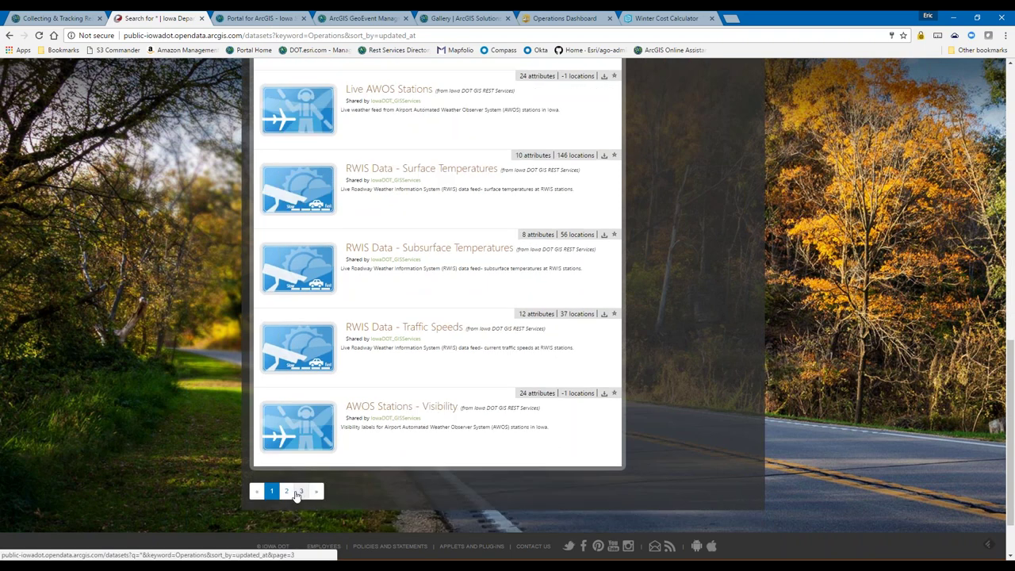
{"action": "left_click", "coordinate": [301, 491]}
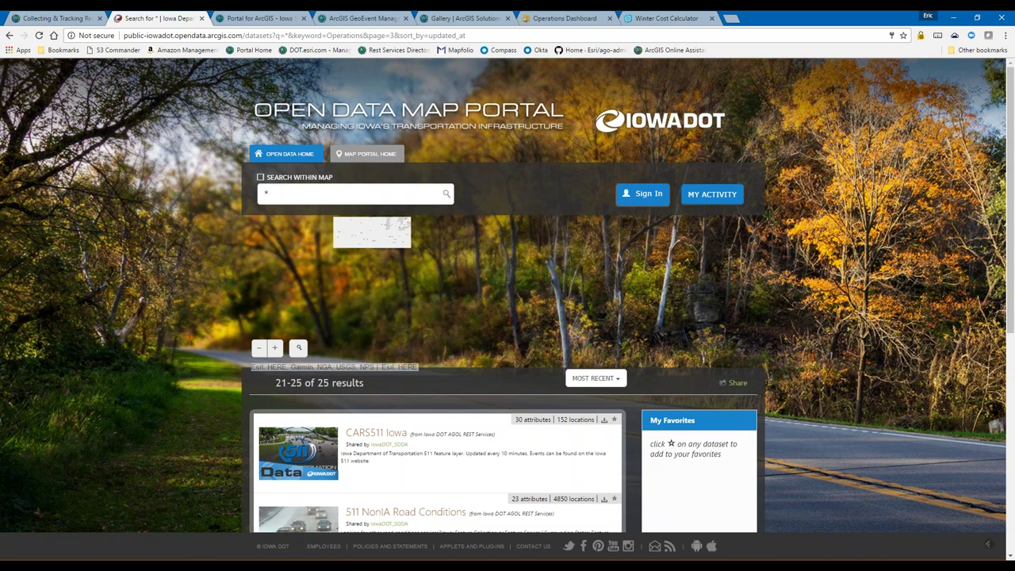
{"action": "scroll", "coordinate": [504, 318], "scroll_direction": "down", "scroll_amount": 3}
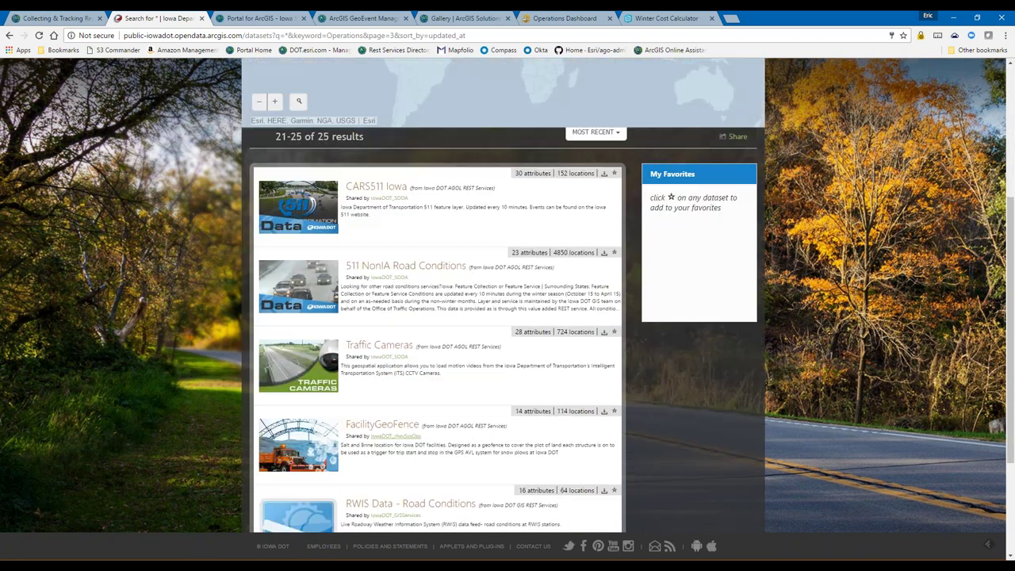
{"action": "scroll", "coordinate": [317, 447], "scroll_direction": "down", "scroll_amount": 2}
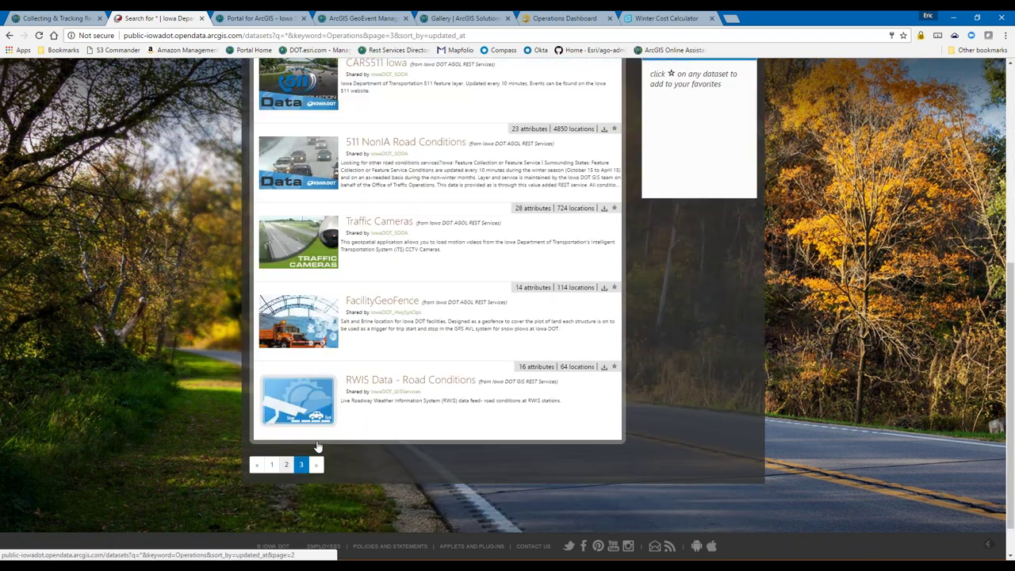
{"action": "left_click", "coordinate": [286, 464]}
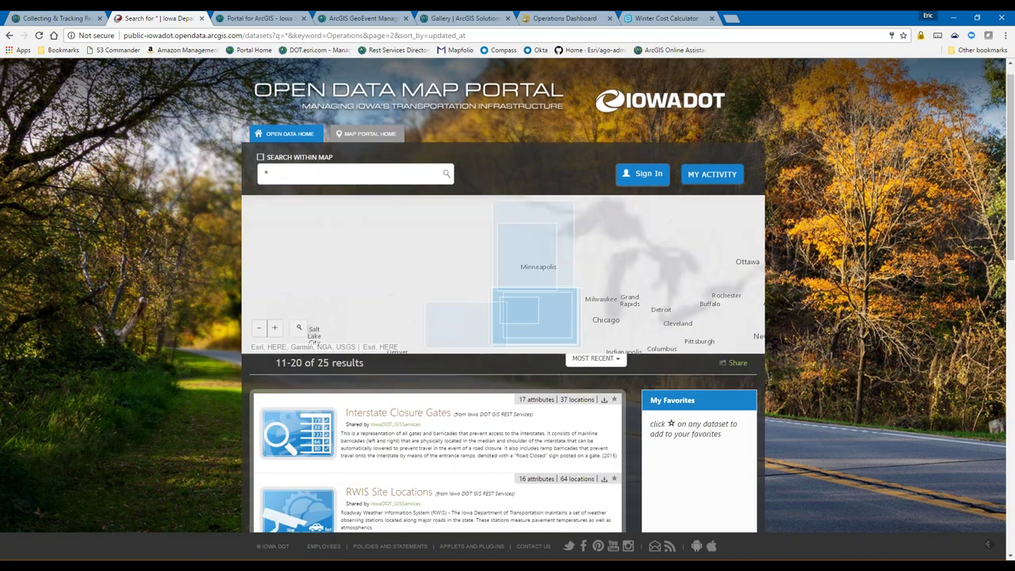
{"action": "scroll", "coordinate": [369, 344], "scroll_direction": "down", "scroll_amount": 3}
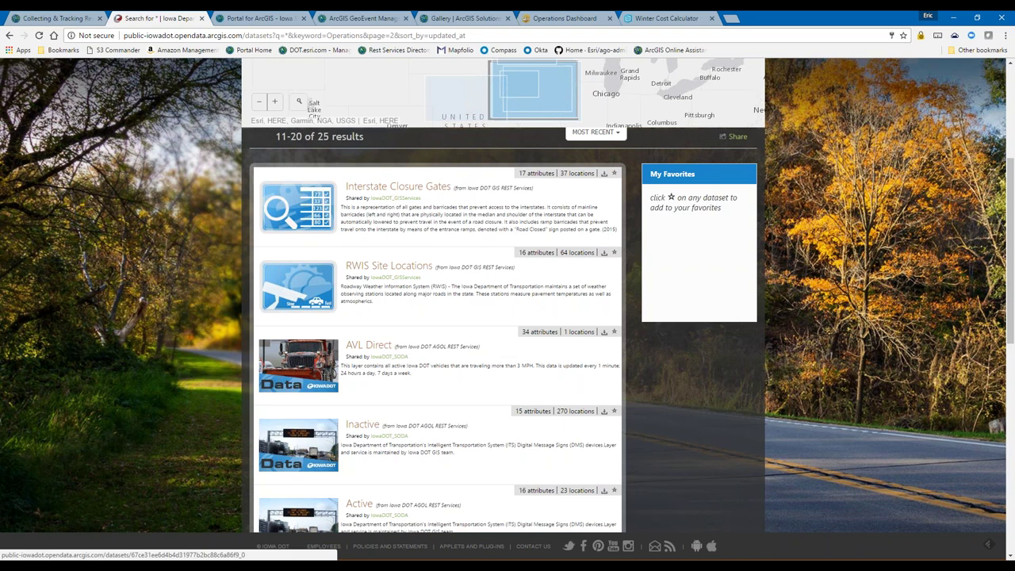
{"action": "left_click", "coordinate": [368, 345]}
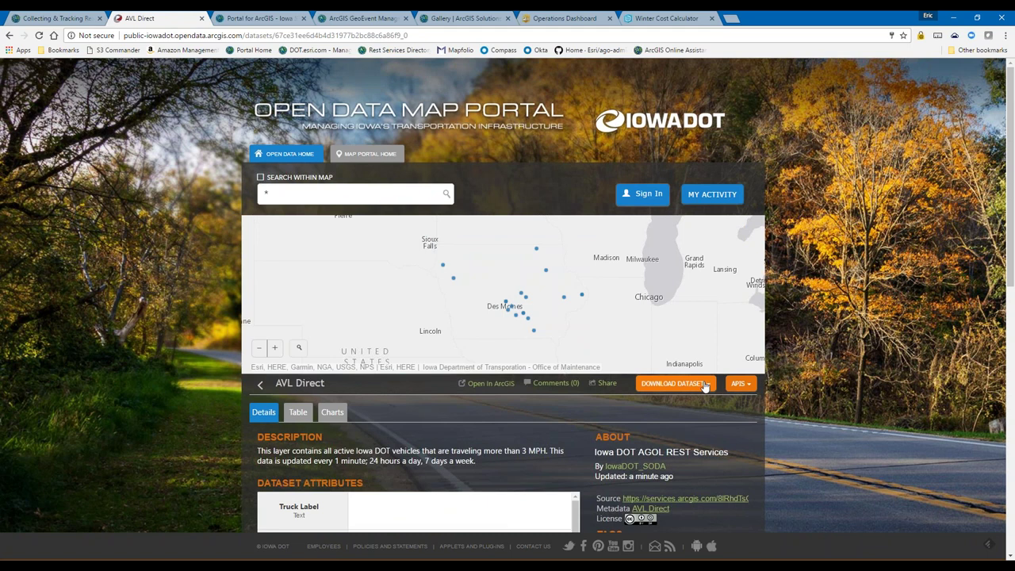
- Show the AVL Direct dataset's API links and select the start of the full dataset's GeoJSON URL
{"action": "left_click", "coordinate": [745, 388]}
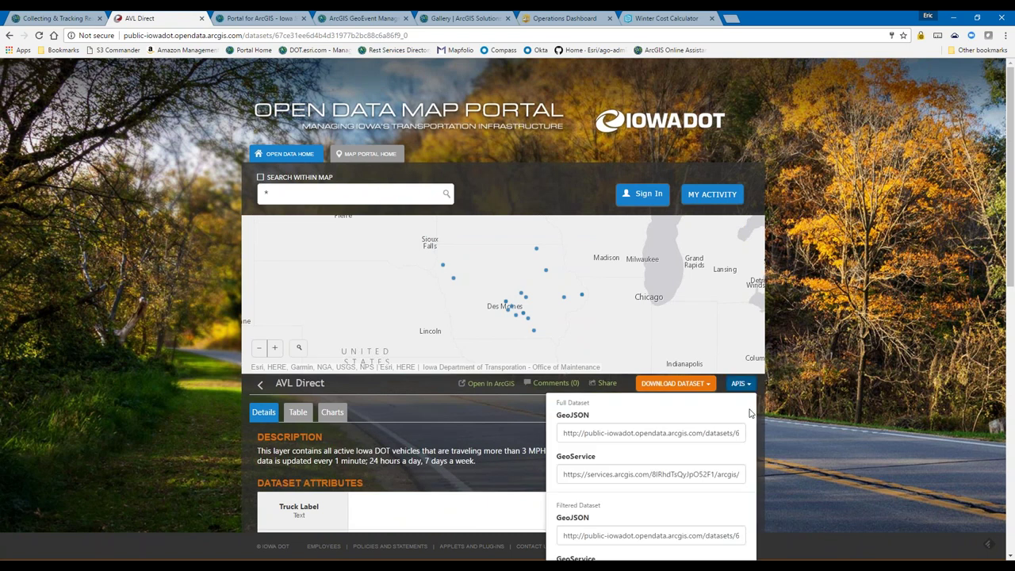
{"action": "scroll", "coordinate": [543, 321], "scroll_direction": "down", "scroll_amount": 2}
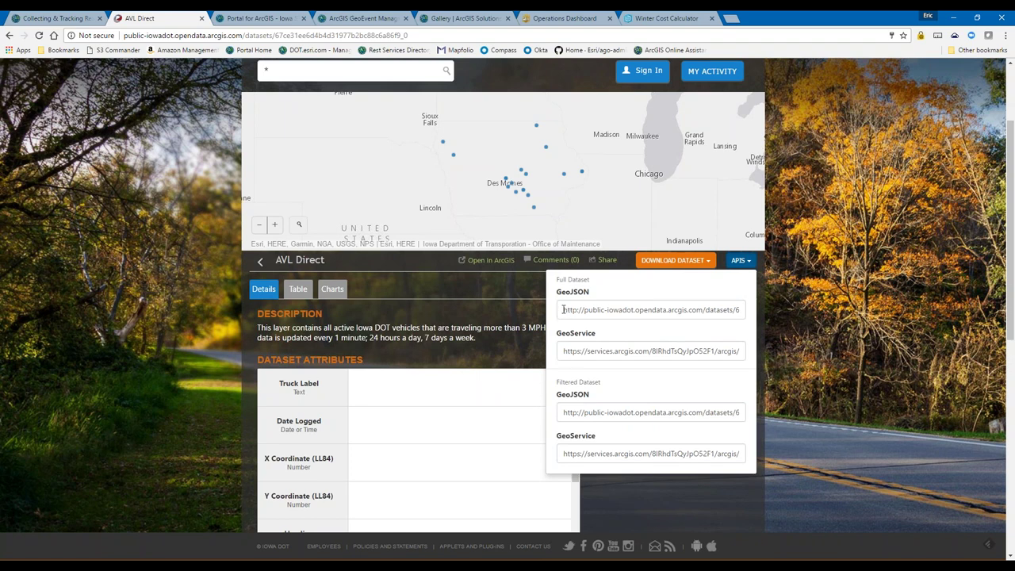
{"action": "left_click", "coordinate": [605, 311]}
{"action": "left_click", "coordinate": [607, 312], "text": "shift"}
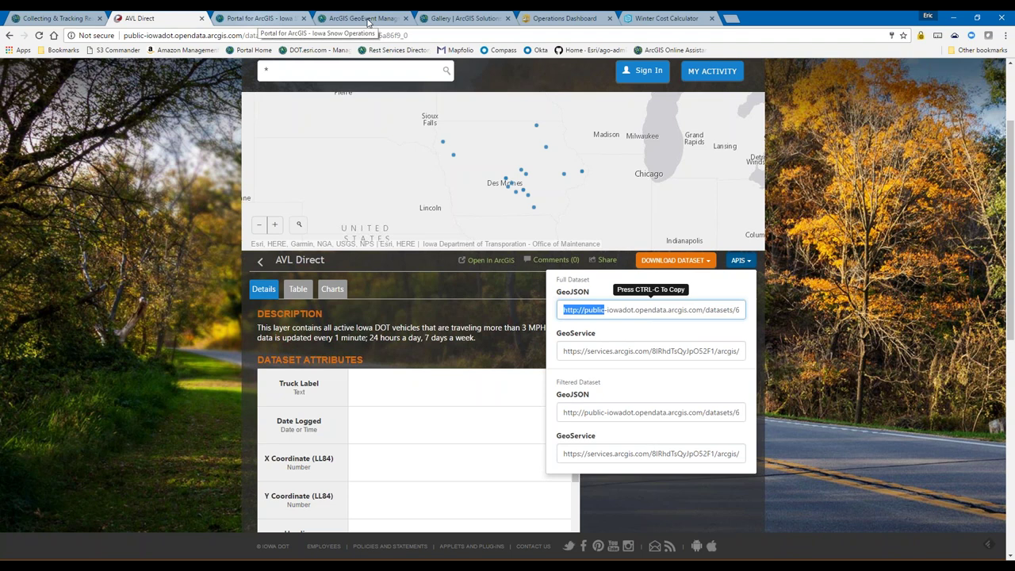
- Switch to ArcGIS GeoEvent Manager, view the available input connectors, and close the list without choosing one
{"action": "left_click_drag", "start_coordinate": [334, 18], "coordinate": [238, 18]}
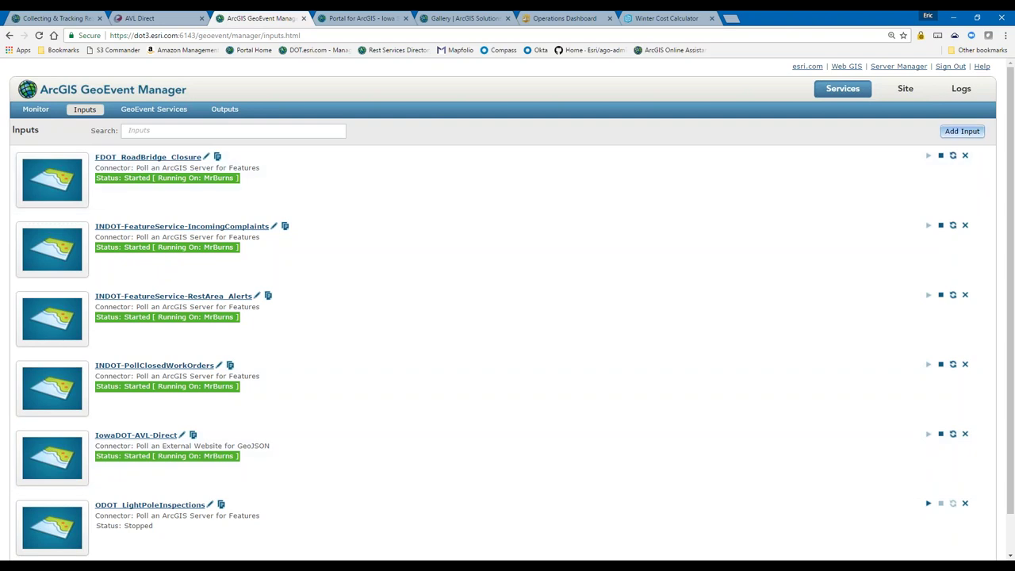
{"action": "left_click", "coordinate": [962, 131]}
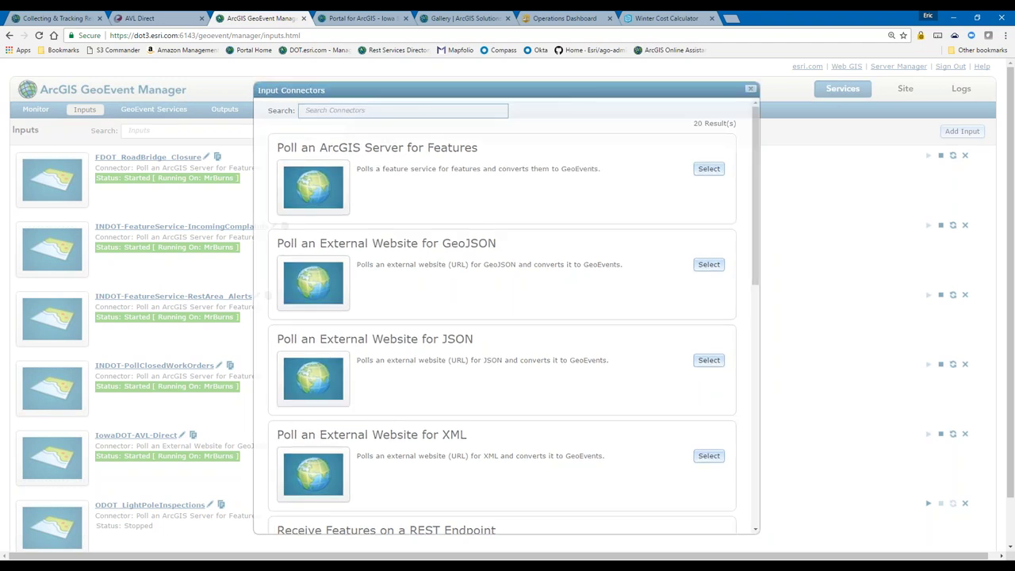
{"action": "key", "text": "Escape"}
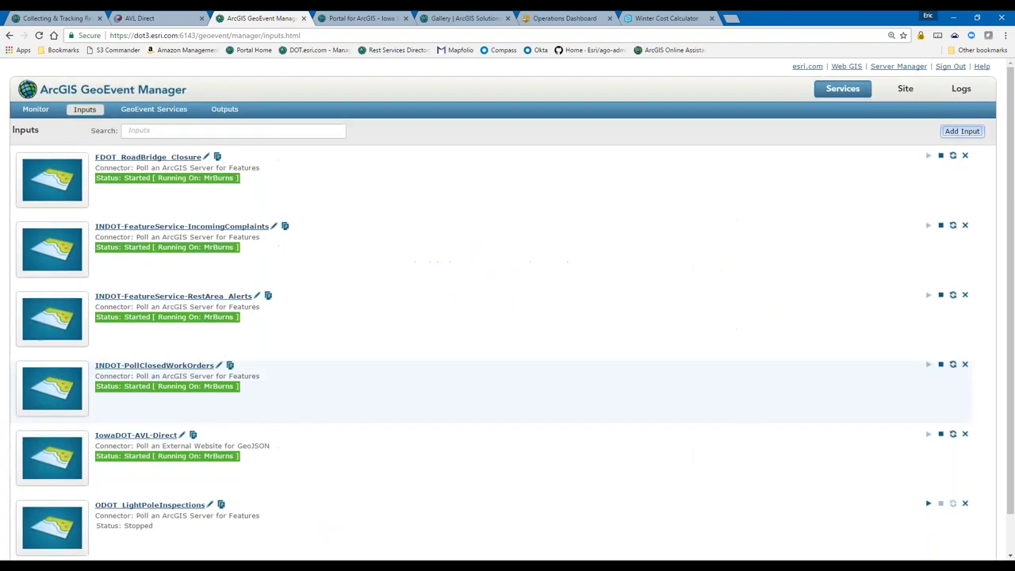
- Examine the IowaDOT-AVL-Direct input's URL, GeoEvent definition name and advanced settings, and close it without saving
{"action": "left_click", "coordinate": [182, 436]}
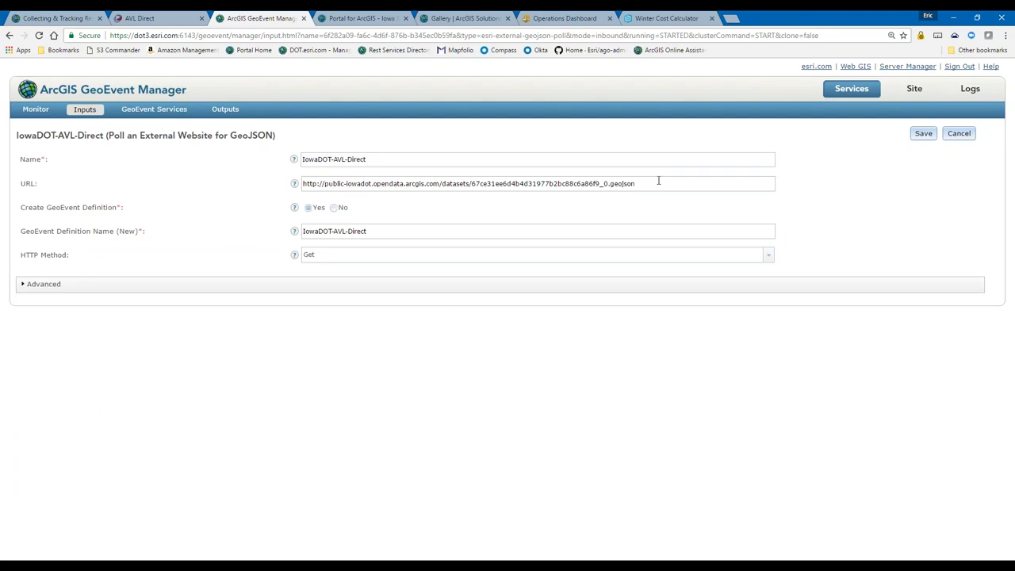
{"action": "left_click", "coordinate": [329, 231]}
{"action": "mouse_move", "coordinate": [311, 230]}
{"action": "left_mouse_down"}
{"action": "mouse_move", "coordinate": [368, 231]}
{"action": "mouse_move", "coordinate": [295, 231]}
{"action": "left_mouse_up"}
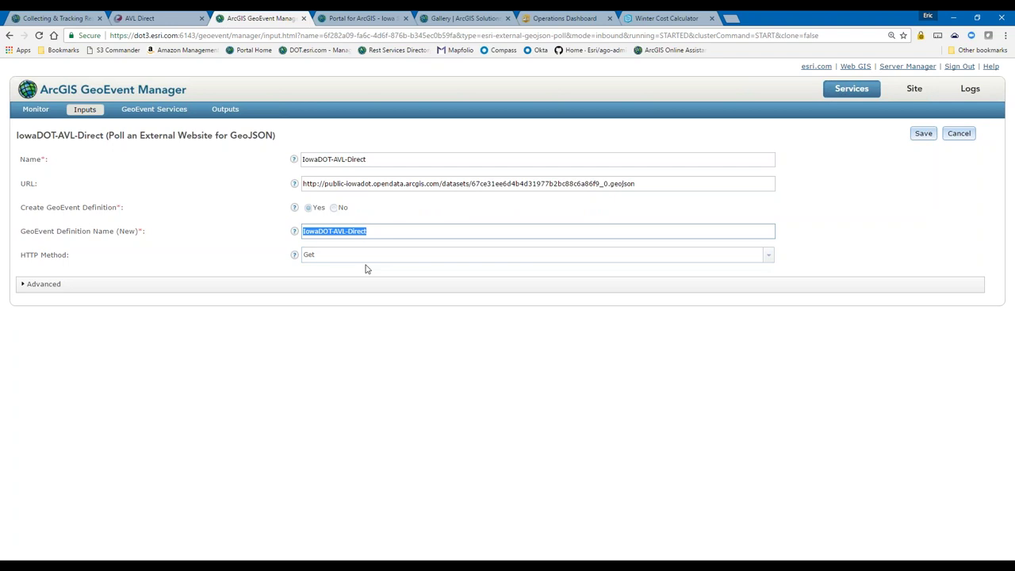
{"action": "key", "text": "Tab"}
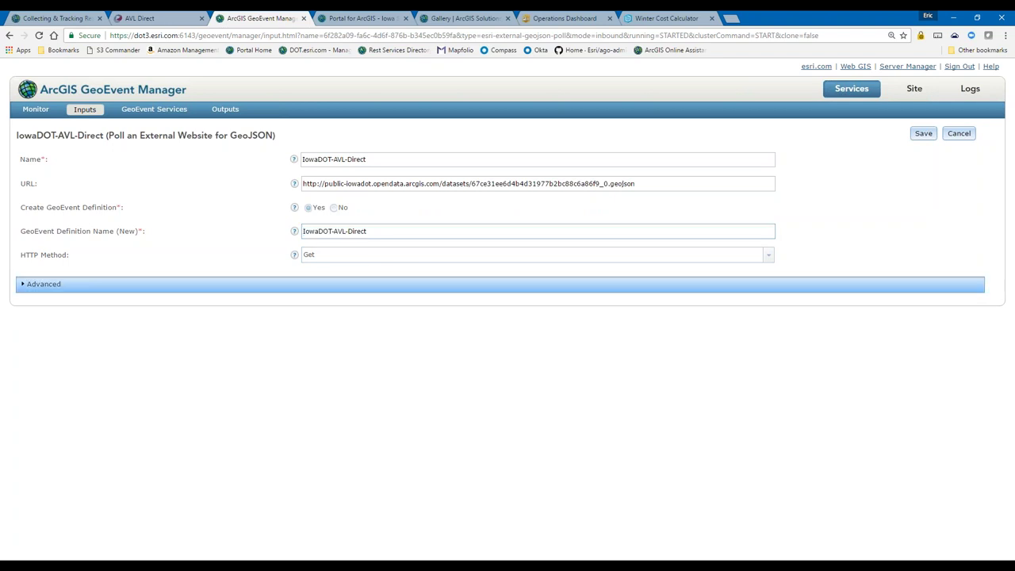
{"action": "key", "text": "Return"}
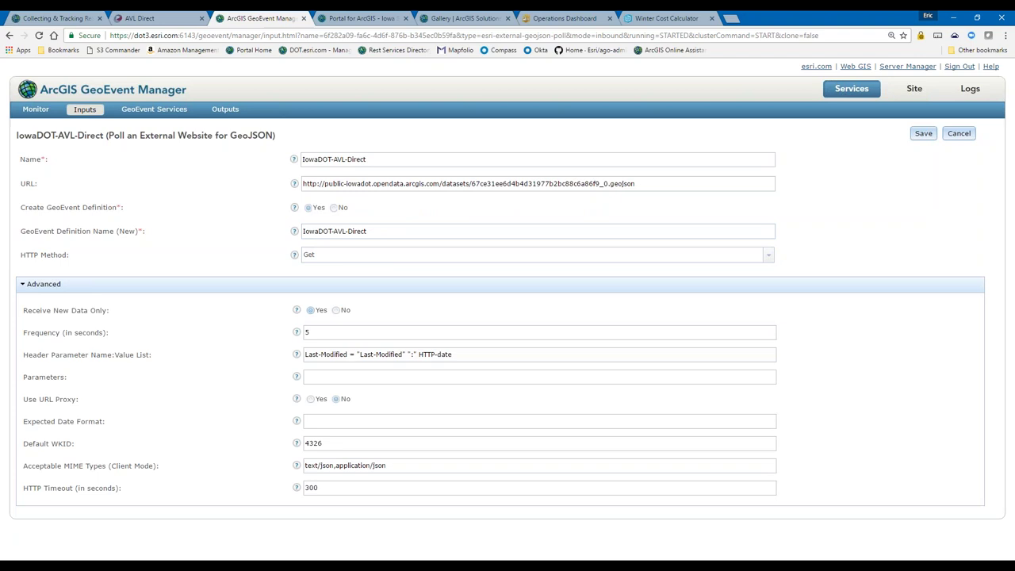
{"action": "left_click", "coordinate": [414, 358]}
{"action": "left_click", "coordinate": [960, 135]}
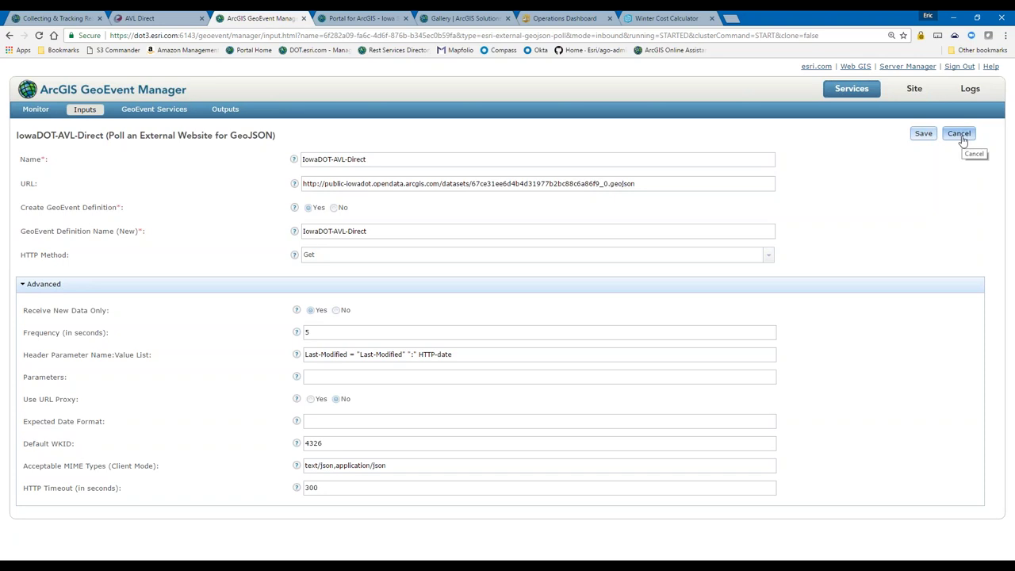
{"action": "key", "text": "Return"}
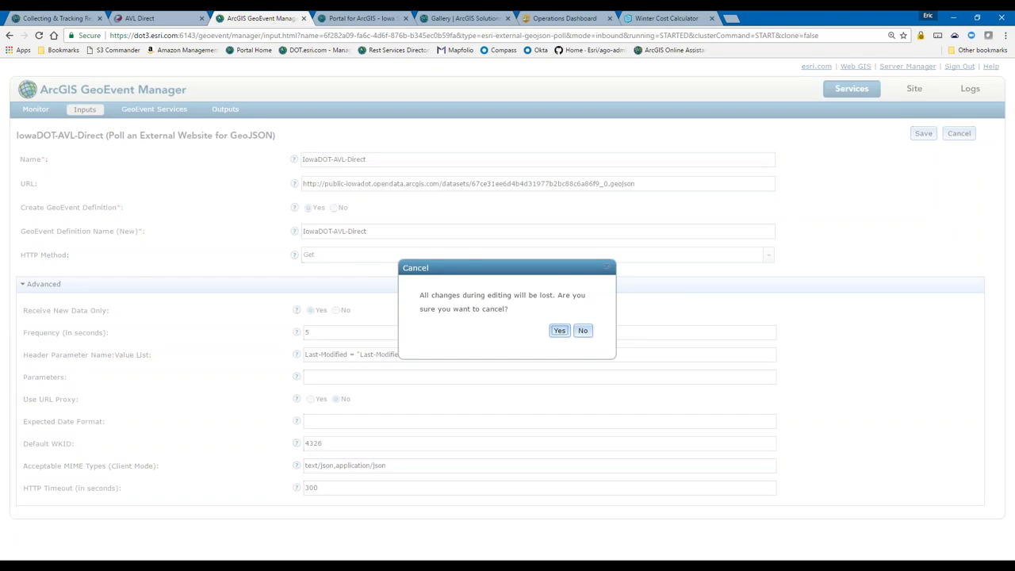
{"action": "left_click", "coordinate": [560, 331]}
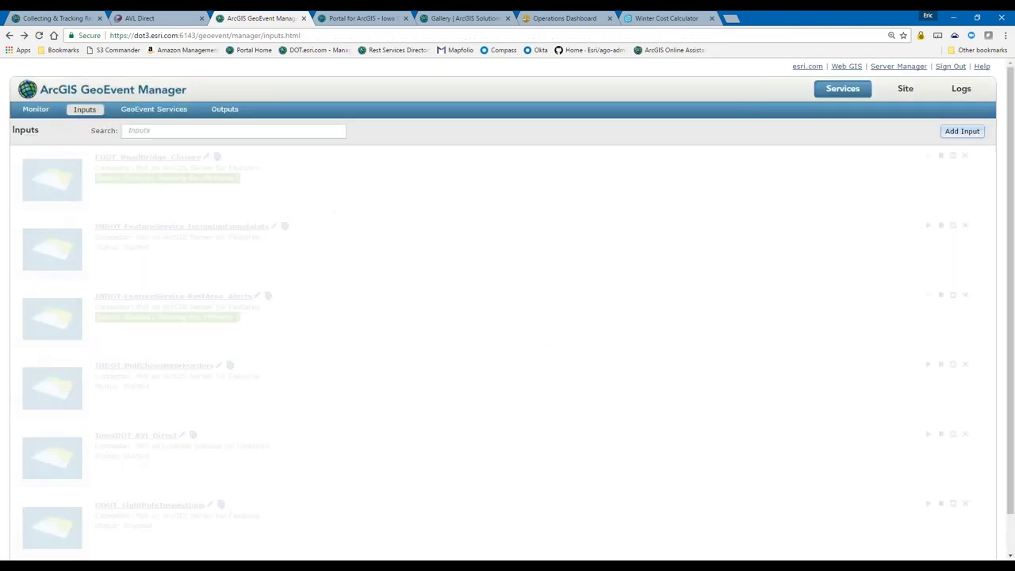
- Show the available connectors for a new output and search them for "Stream"
{"action": "left_click", "coordinate": [225, 109]}
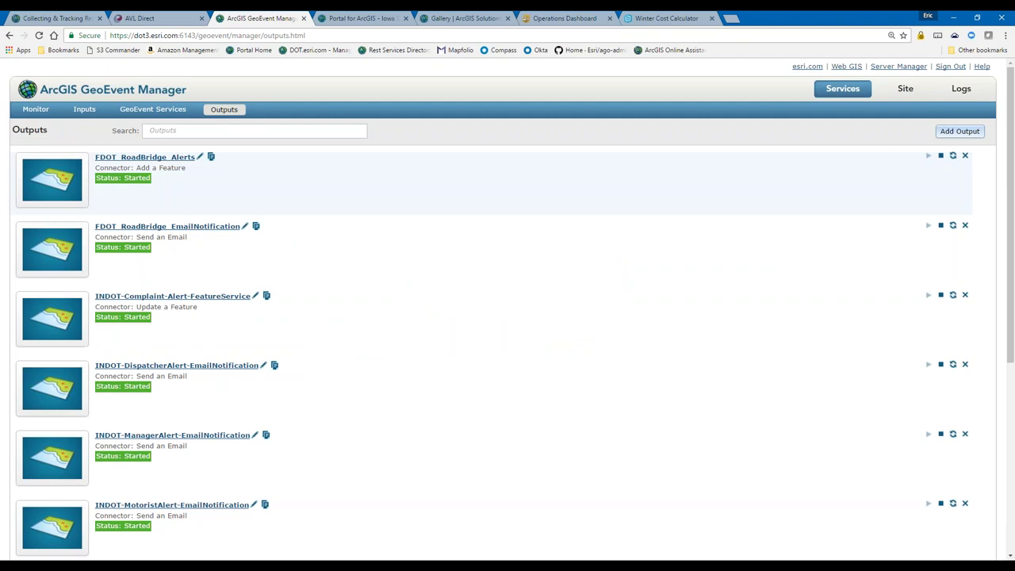
{"action": "left_click", "coordinate": [960, 132]}
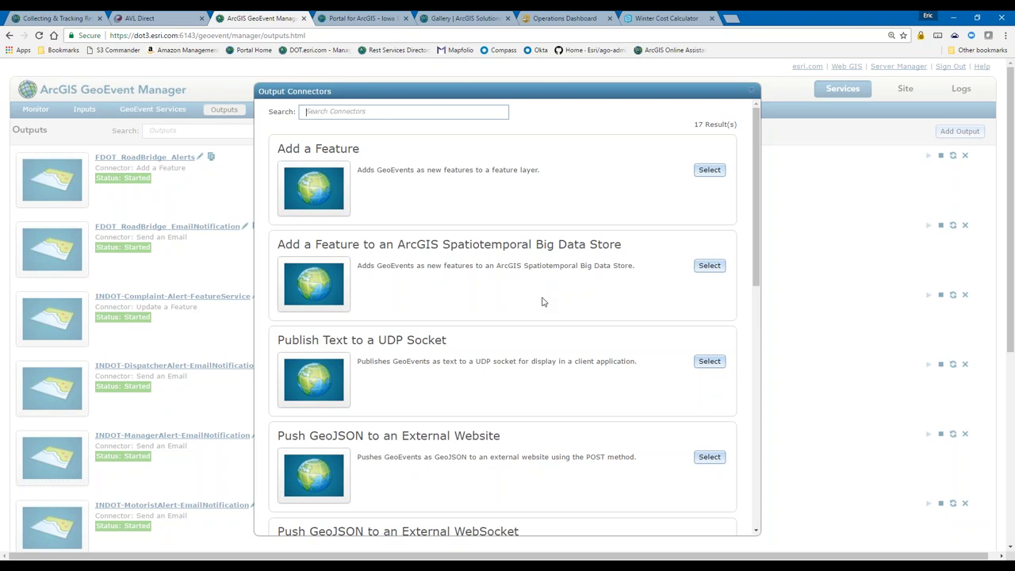
{"action": "left_click", "coordinate": [380, 115]}
{"action": "type", "text": "Stream"}
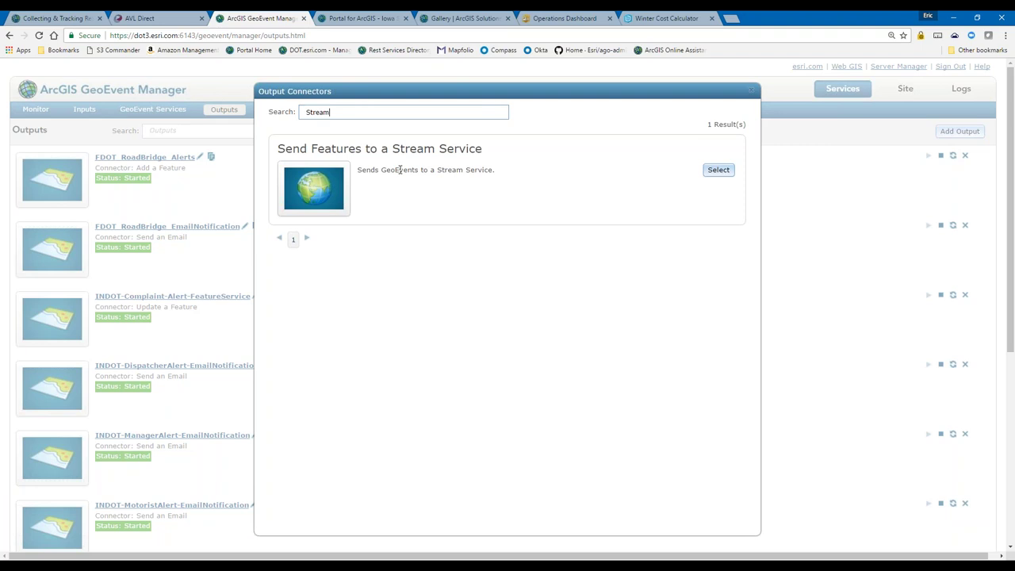
- Clear the output connector search, view the full list including the Spatiotemporal Big Data Store option, and close it
{"action": "key", "text": "BackSpace"}
{"action": "key", "text": "BackSpace"}
{"action": "key", "text": "BackSpace"}
{"action": "key", "text": "BackSpace"}
{"action": "key", "text": "BackSpace"}
{"action": "key", "text": "BackSpace"}
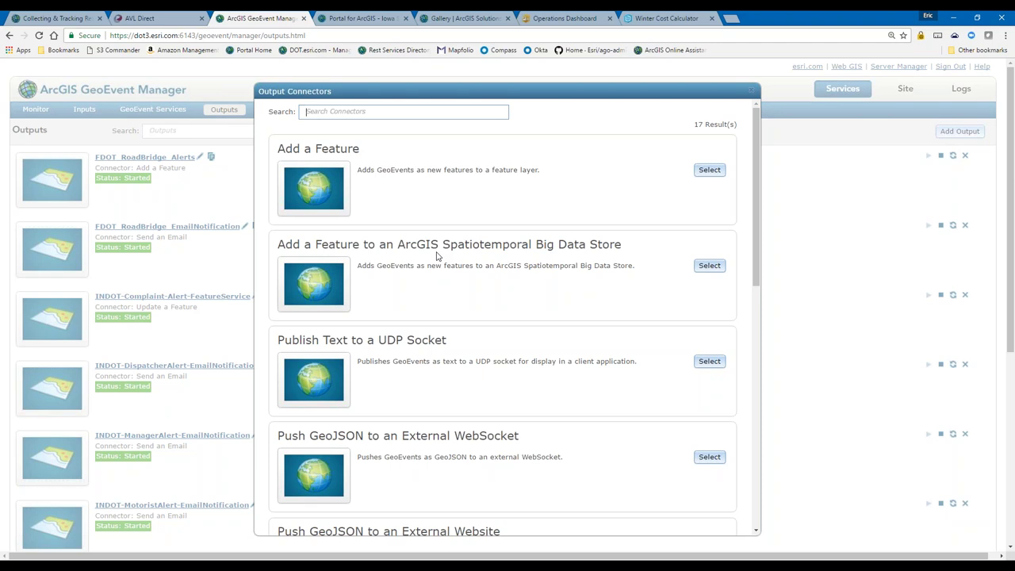
{"action": "left_click", "coordinate": [752, 93]}
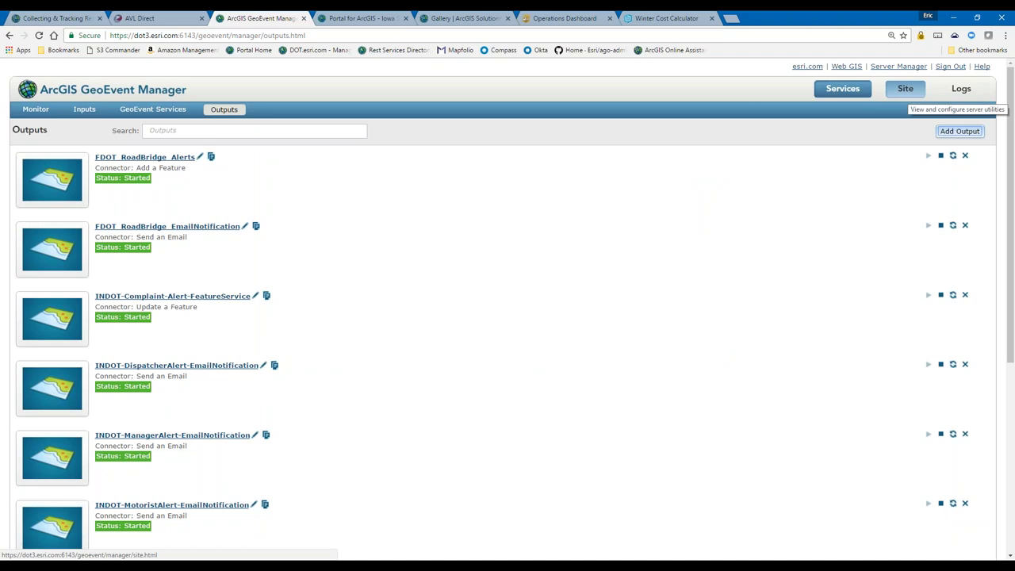
- View the site's Spatiotemporal Big Data Stores page
{"action": "left_click", "coordinate": [905, 88]}
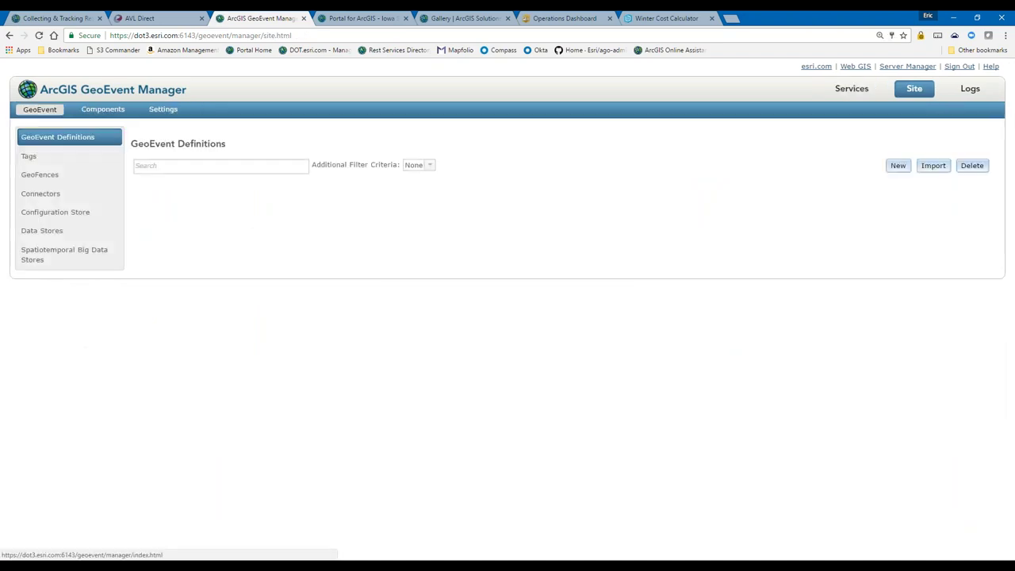
{"action": "left_click", "coordinate": [72, 254]}
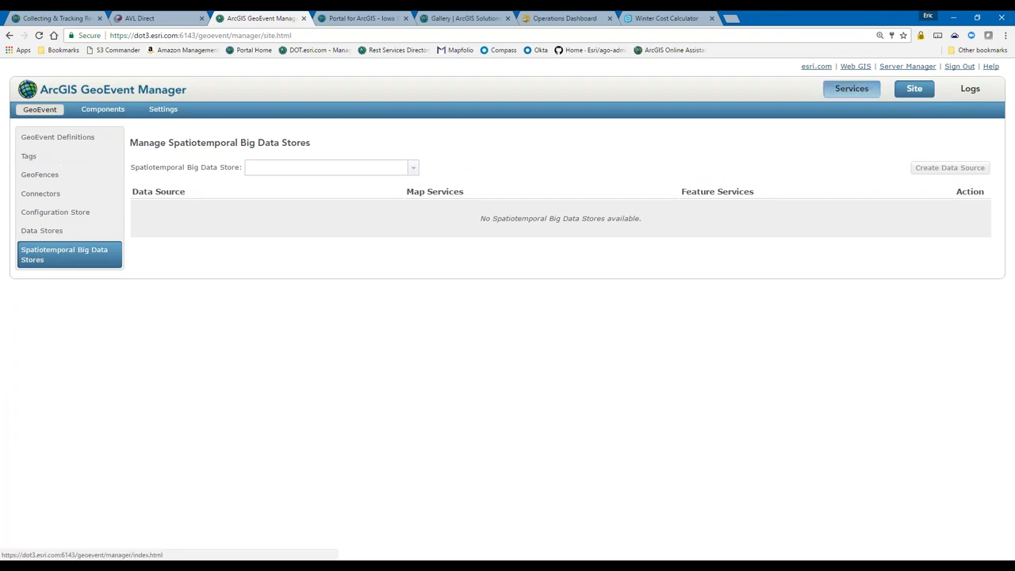
- Find the IowaDOT_AVL_Archive output in the services monitor, open its settings, and expand its advanced options
{"action": "left_click", "coordinate": [851, 88]}
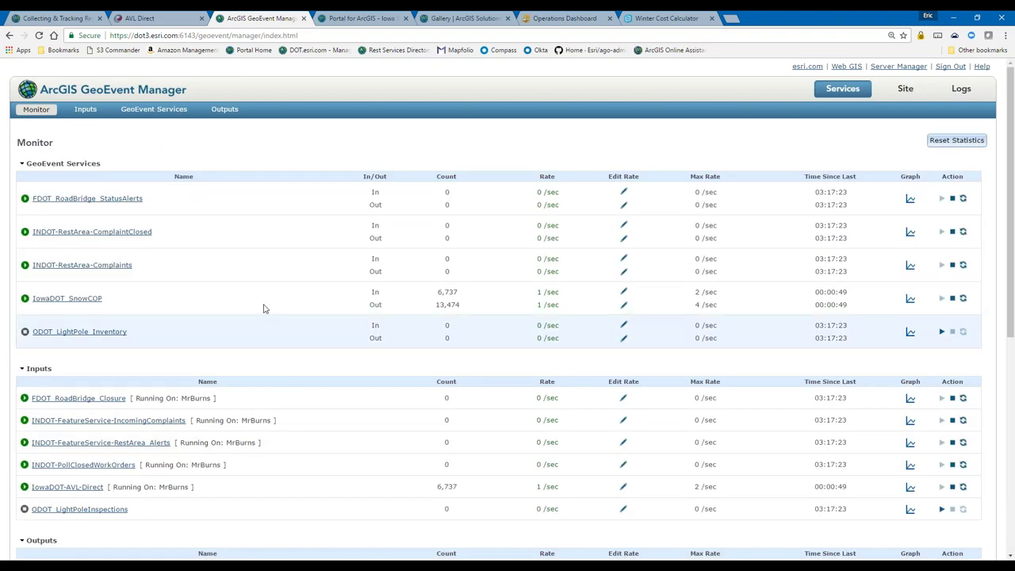
{"action": "scroll", "coordinate": [264, 309], "scroll_direction": "down", "scroll_amount": 3}
{"action": "scroll", "coordinate": [265, 383], "scroll_direction": "down", "scroll_amount": 2}
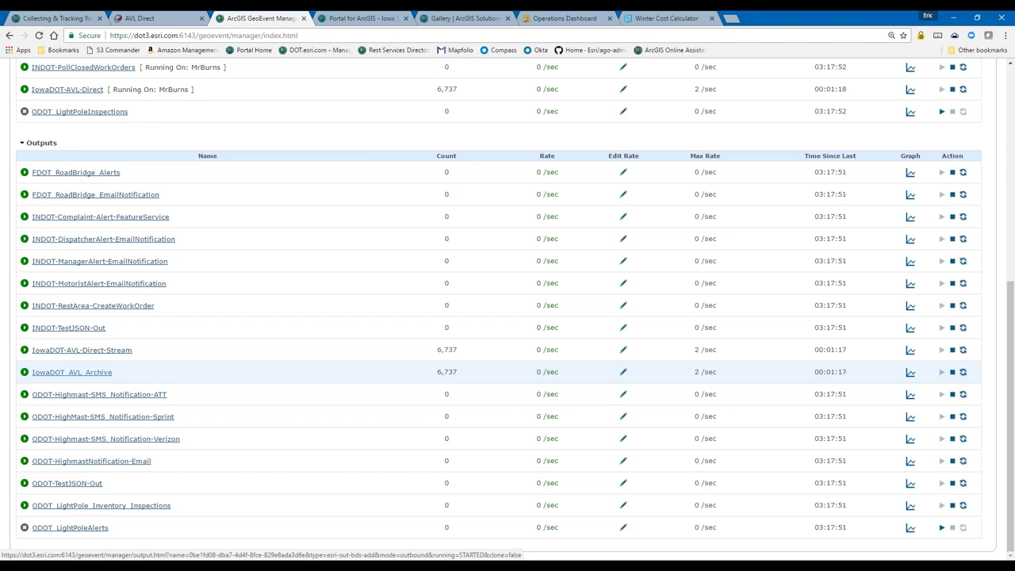
{"action": "left_click", "coordinate": [101, 374]}
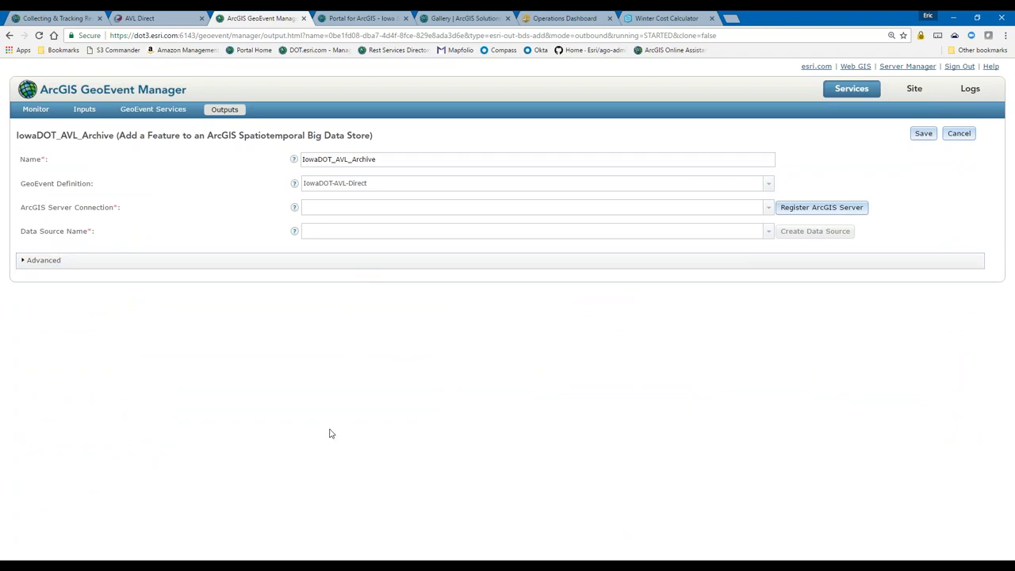
{"action": "left_click", "coordinate": [38, 36]}
{"action": "left_click", "coordinate": [43, 260]}
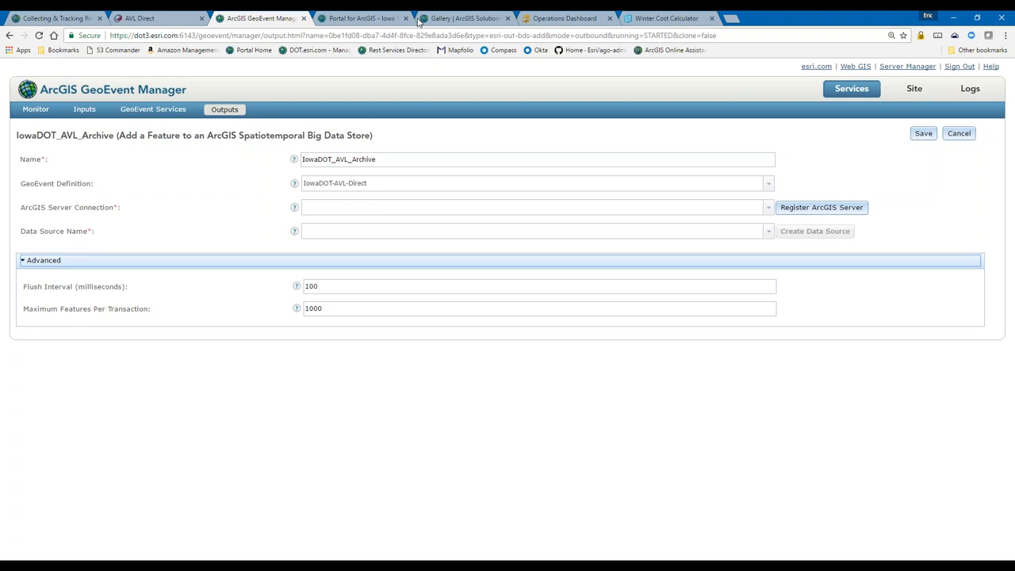
- Switch to the Iowa Snow Operations web map and view the streaming controls of the IowaDOT Snowplow Current Location layer
{"action": "left_click", "coordinate": [362, 18]}
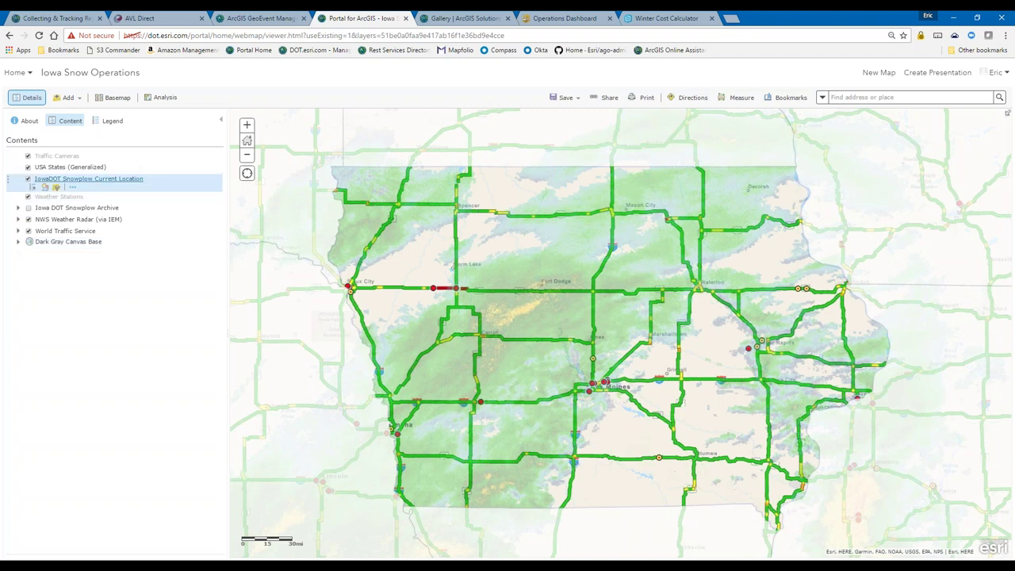
{"action": "left_click", "coordinate": [73, 187]}
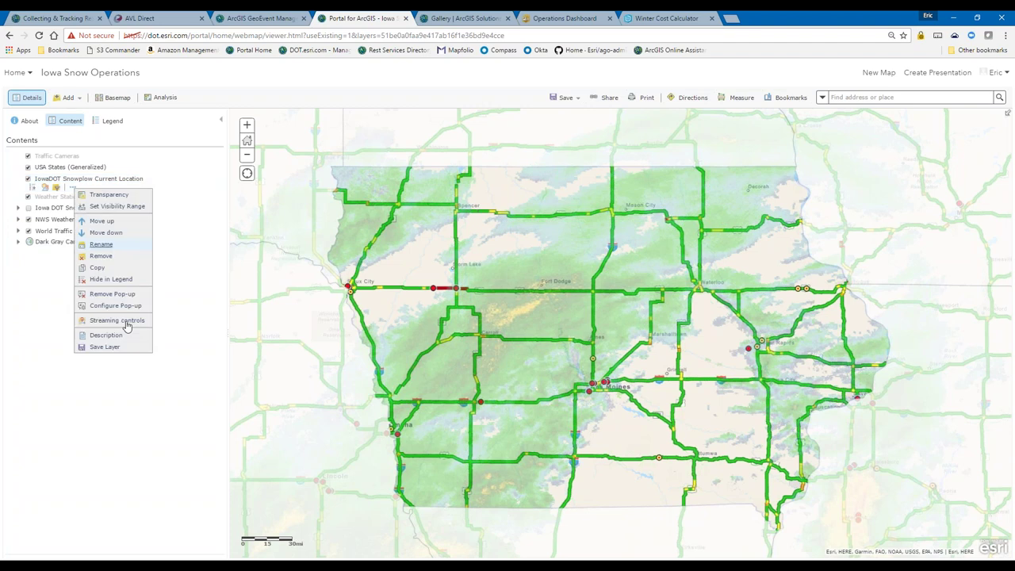
{"action": "mouse_move", "coordinate": [126, 326]}
{"action": "left_click", "coordinate": [186, 323]}
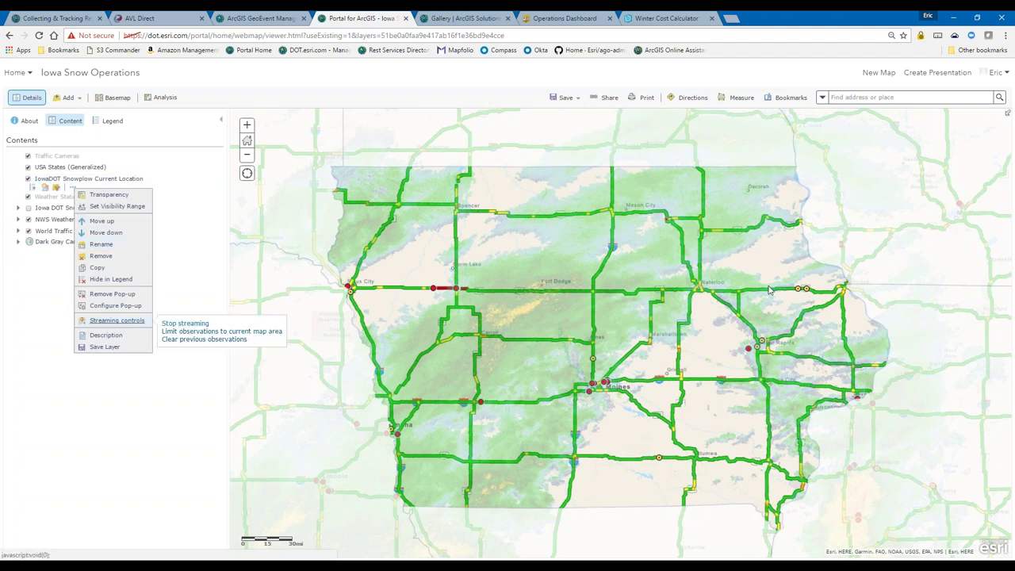
{"action": "left_click", "coordinate": [960, 385]}
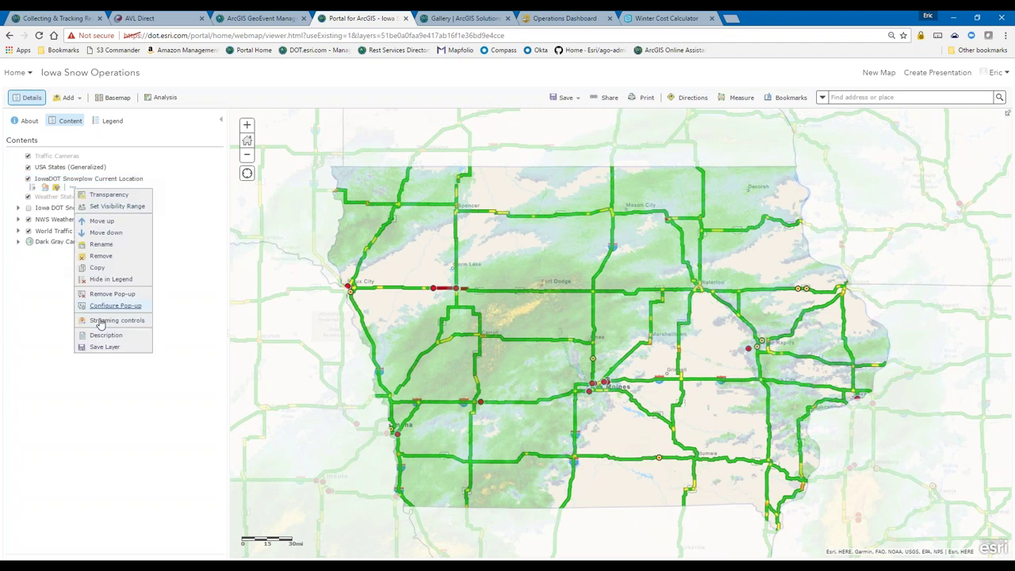
- Show the Iowa DOT Snowplow Archive layer to view its hexagon counts across the state, and hide it again
{"action": "mouse_move", "coordinate": [97, 327]}
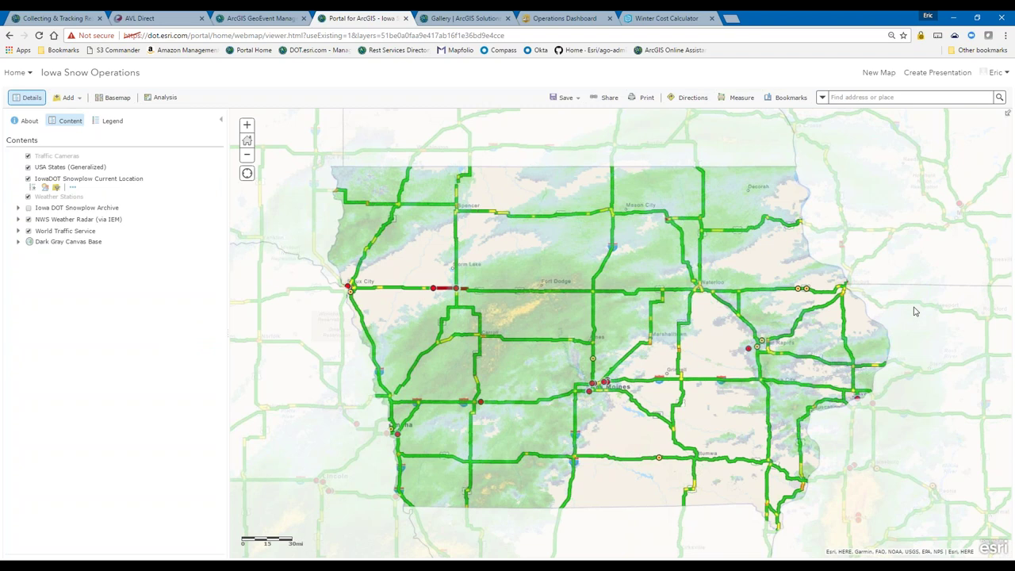
{"action": "scroll", "coordinate": [913, 312], "scroll_direction": "up", "scroll_amount": 1}
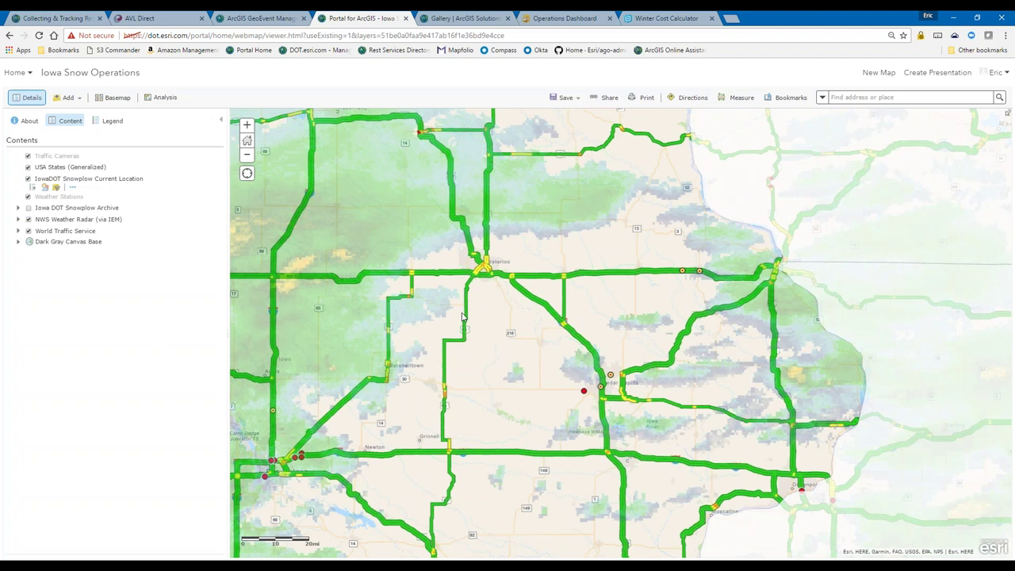
{"action": "left_click_drag", "start_coordinate": [463, 317], "coordinate": [606, 306]}
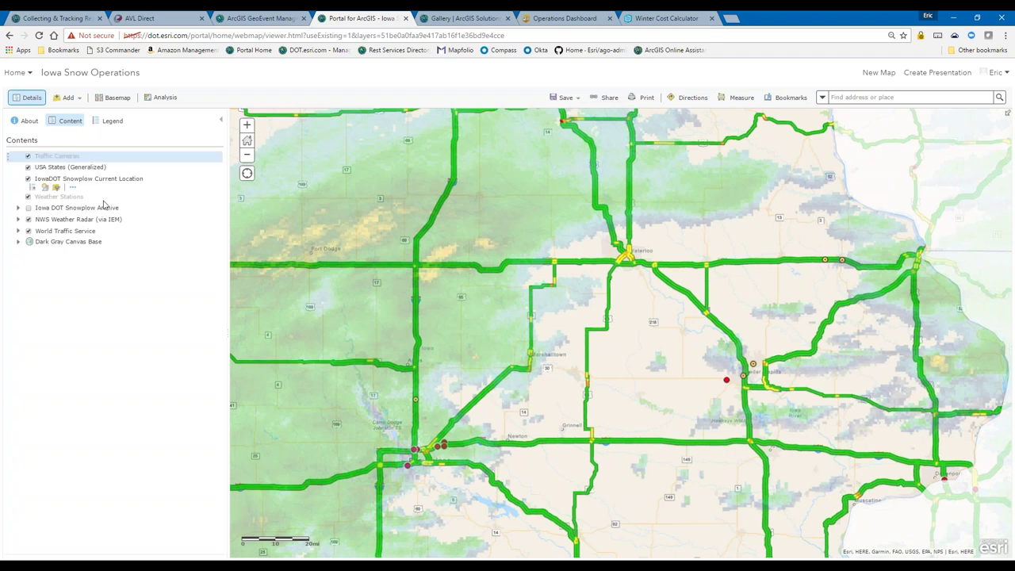
{"action": "left_click", "coordinate": [29, 208]}
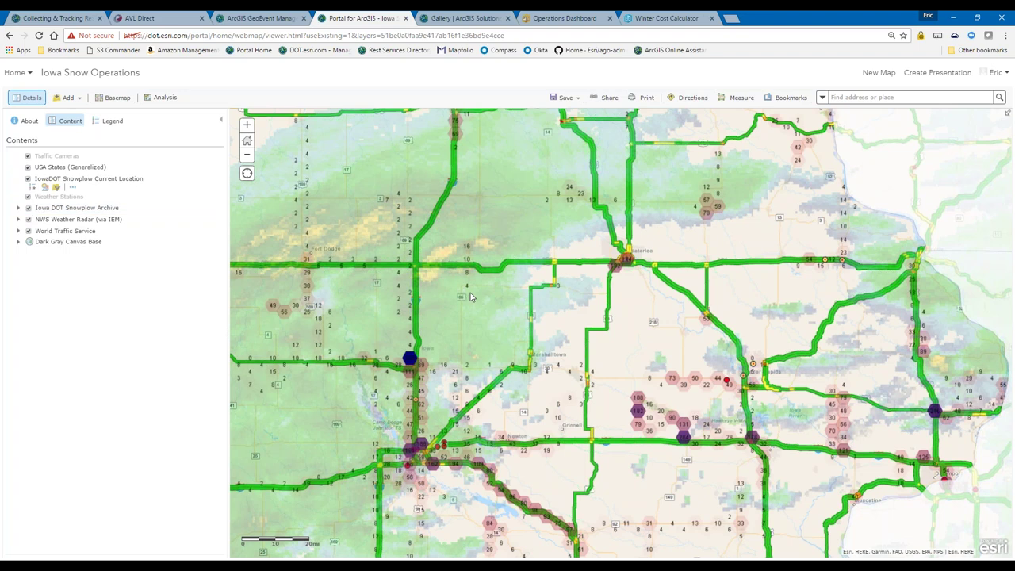
{"action": "scroll", "coordinate": [470, 292], "scroll_direction": "down", "scroll_amount": 2}
{"action": "left_click_drag", "start_coordinate": [472, 351], "coordinate": [478, 350]}
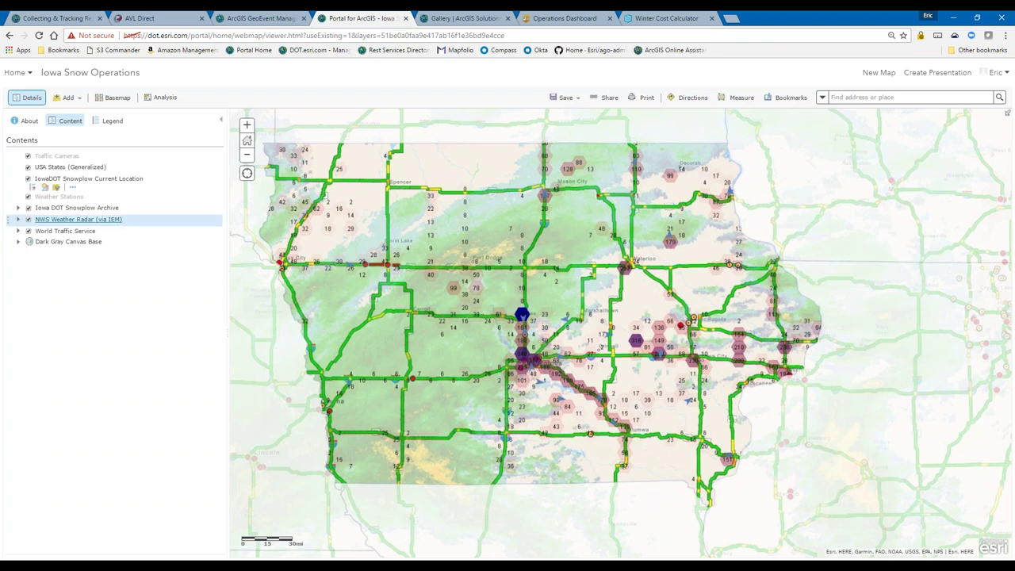
{"action": "left_click", "coordinate": [28, 208]}
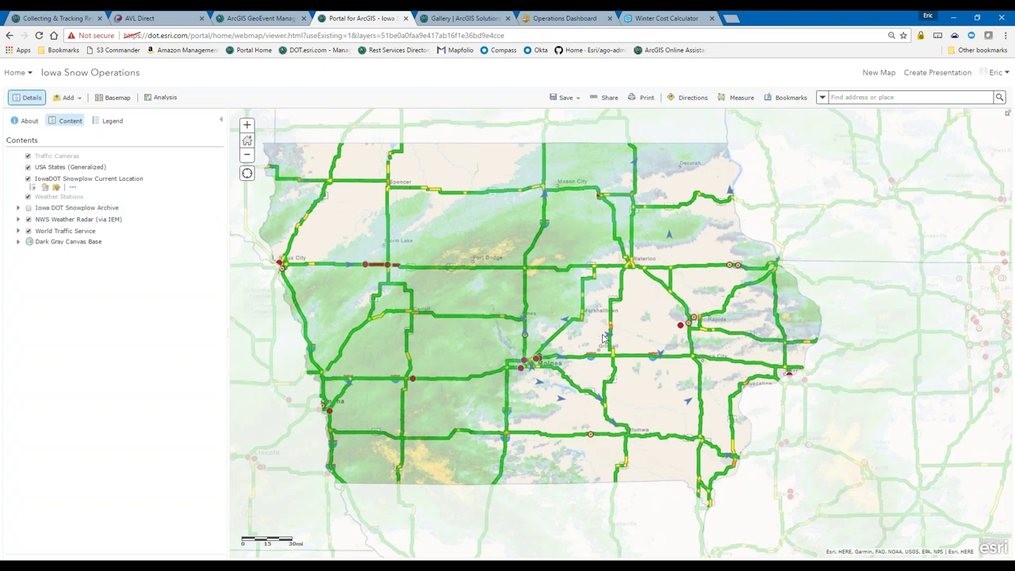
- Open the pop-up of a current snowplow on the highway south of Tama, read through all its attributes, and close it
{"action": "scroll", "coordinate": [603, 338], "scroll_direction": "up", "scroll_amount": 2}
{"action": "scroll", "coordinate": [647, 348], "scroll_direction": "up", "scroll_amount": 5}
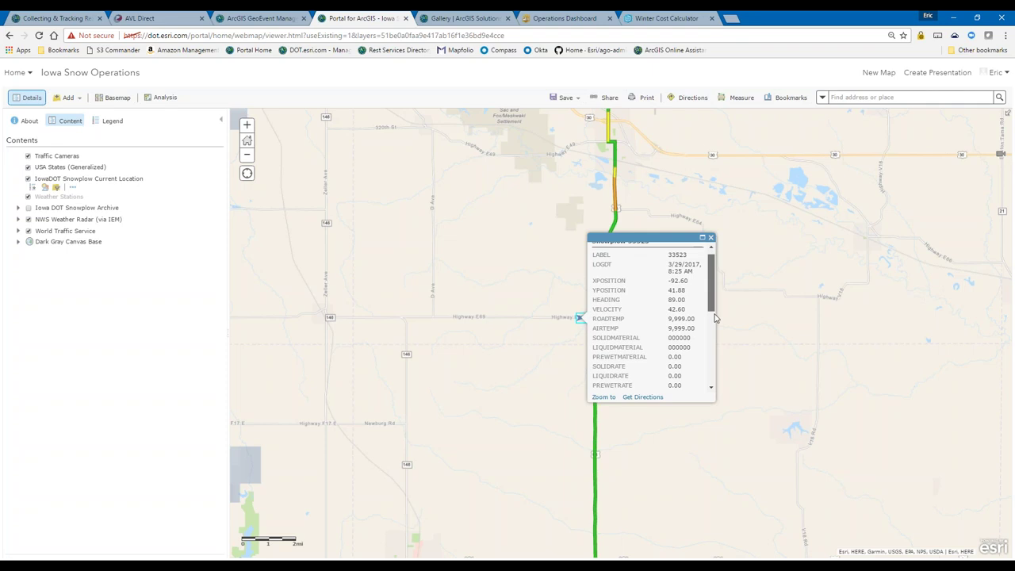
{"action": "left_click_drag", "start_coordinate": [713, 309], "coordinate": [713, 322]}
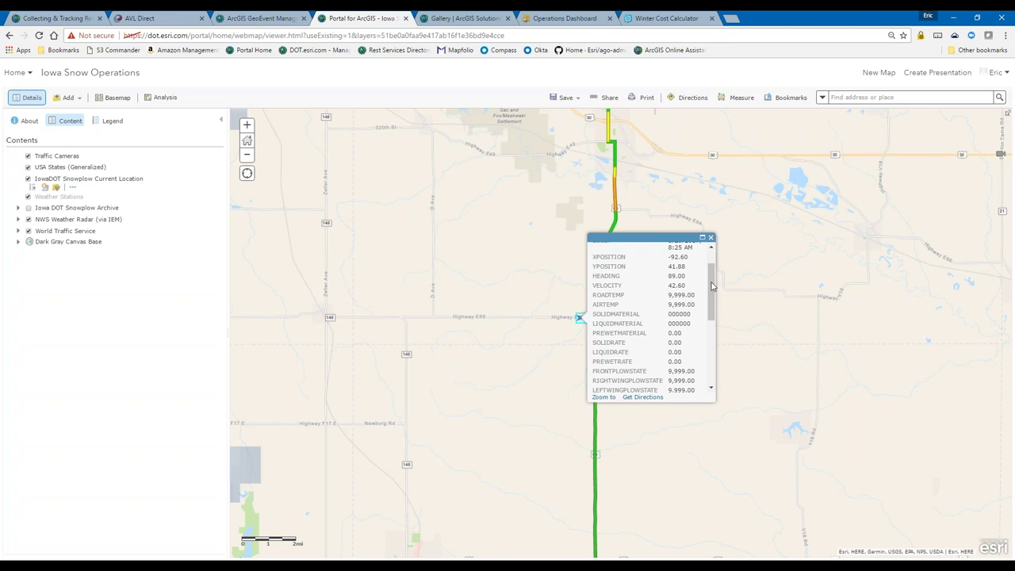
{"action": "left_click_drag", "start_coordinate": [714, 297], "coordinate": [713, 310]}
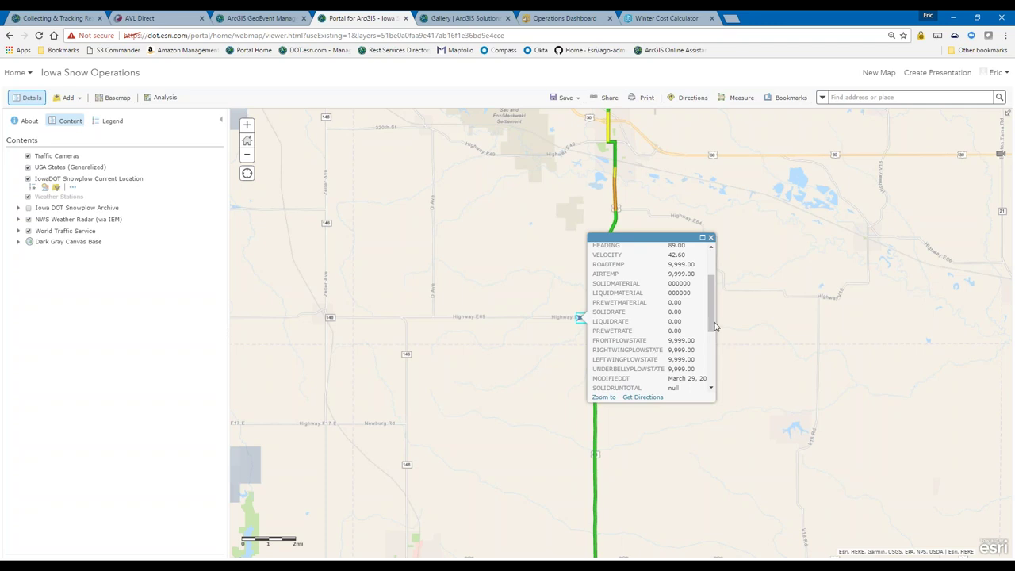
{"action": "left_click_drag", "start_coordinate": [714, 326], "coordinate": [719, 359]}
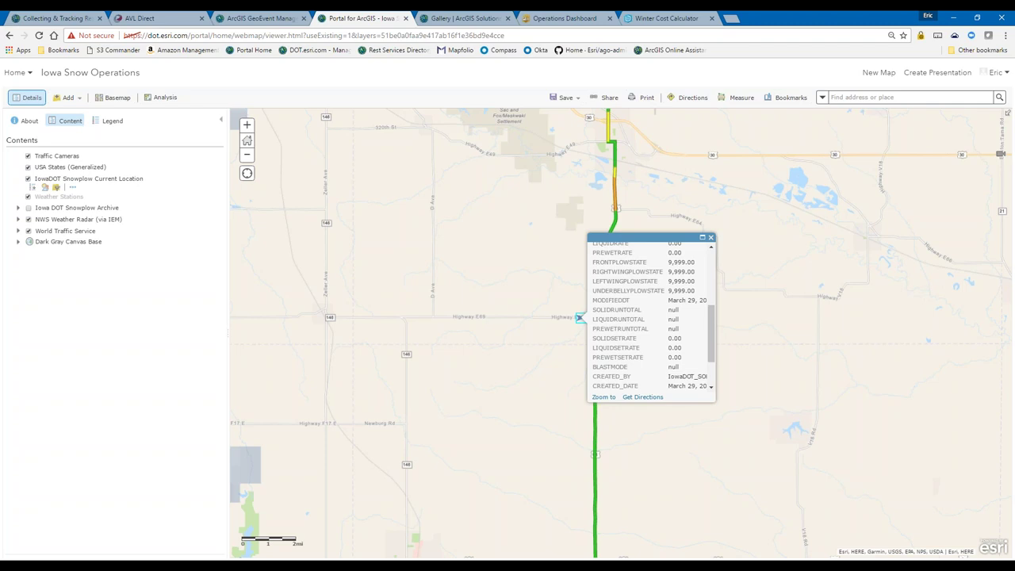
{"action": "left_click_drag", "start_coordinate": [714, 347], "coordinate": [718, 375]}
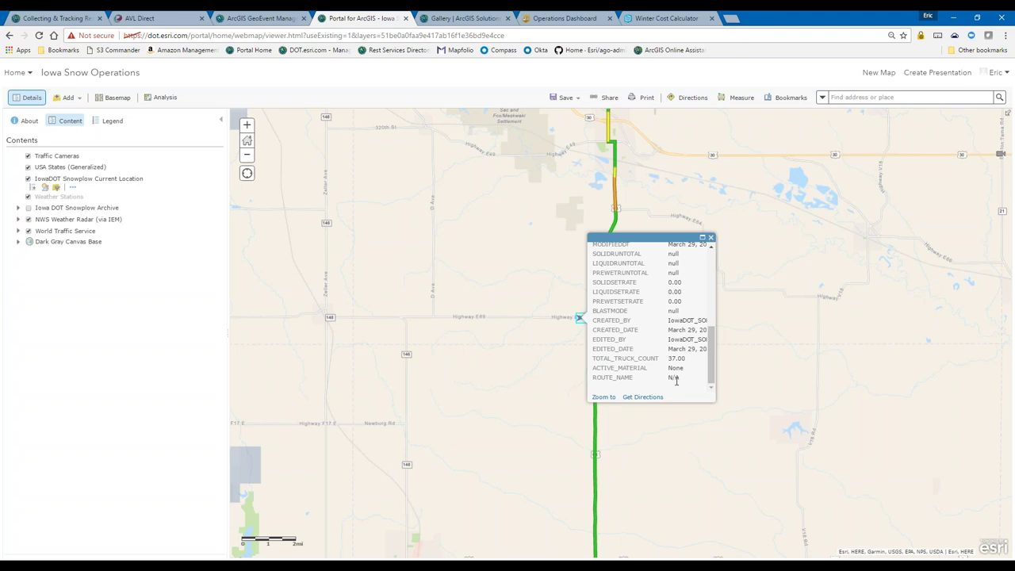
{"action": "left_click", "coordinate": [712, 238]}
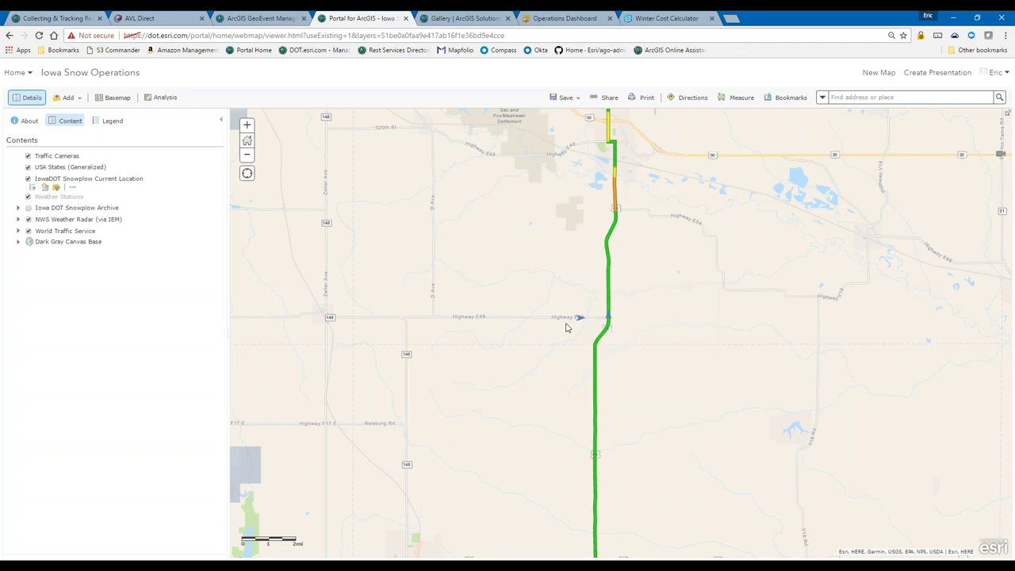
- Hide the IowaDOT Snowplow Current Location layer and show the Iowa DOT Snowplow Archive layer across the whole state
{"action": "left_click", "coordinate": [29, 179]}
{"action": "scroll", "coordinate": [433, 255], "scroll_direction": "down", "scroll_amount": 2}
{"action": "left_click_drag", "start_coordinate": [556, 273], "coordinate": [732, 292]}
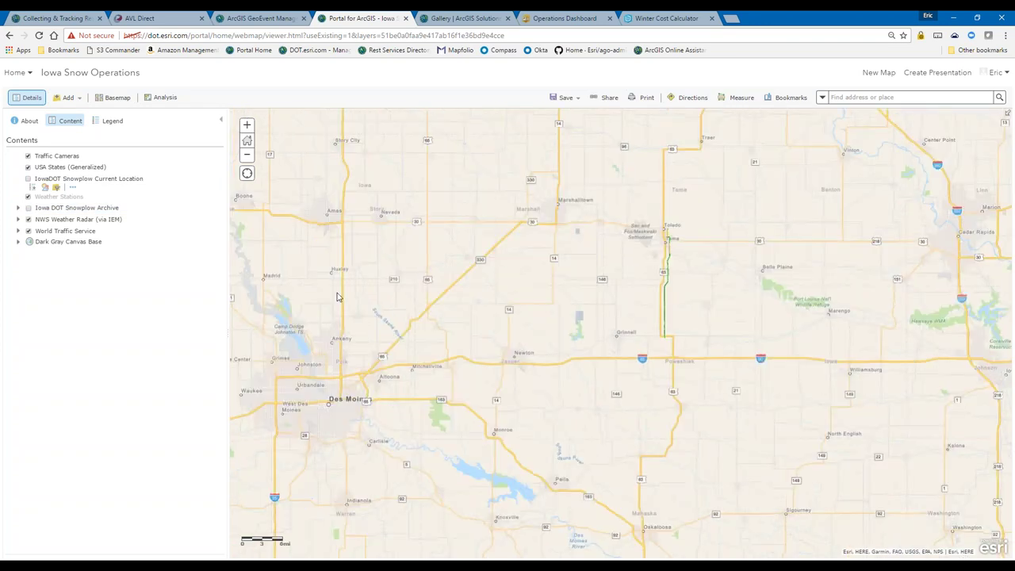
{"action": "scroll", "coordinate": [559, 266], "scroll_direction": "down", "scroll_amount": 2}
{"action": "left_click_drag", "start_coordinate": [516, 300], "coordinate": [534, 371]}
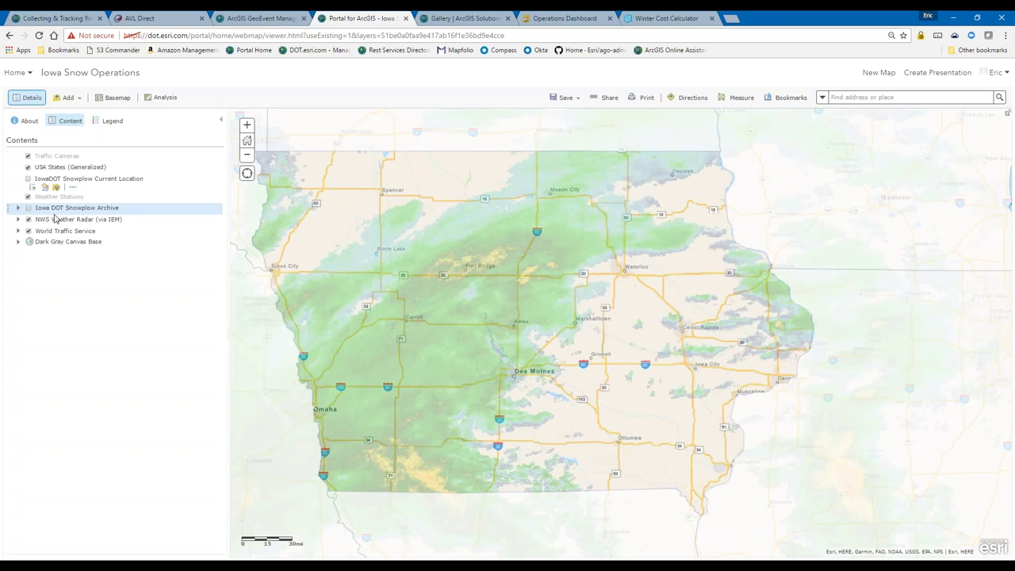
{"action": "left_click", "coordinate": [28, 208]}
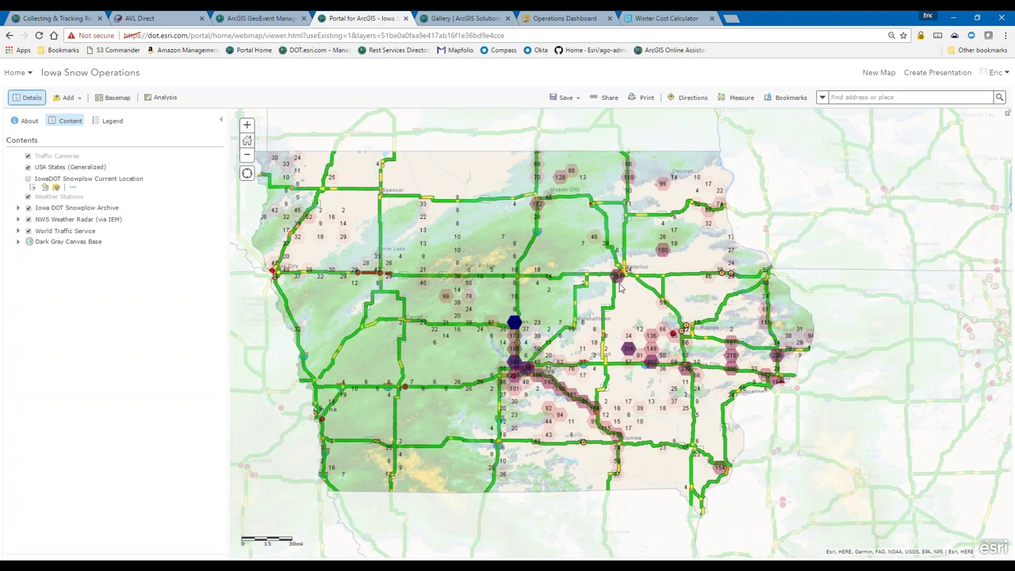
- Examine the archived snowplow hexagons north of Independence at increasing detail, down to individual snowplow positions
{"action": "scroll", "coordinate": [619, 288], "scroll_direction": "up", "scroll_amount": 1}
{"action": "scroll", "coordinate": [620, 288], "scroll_direction": "up", "scroll_amount": 1}
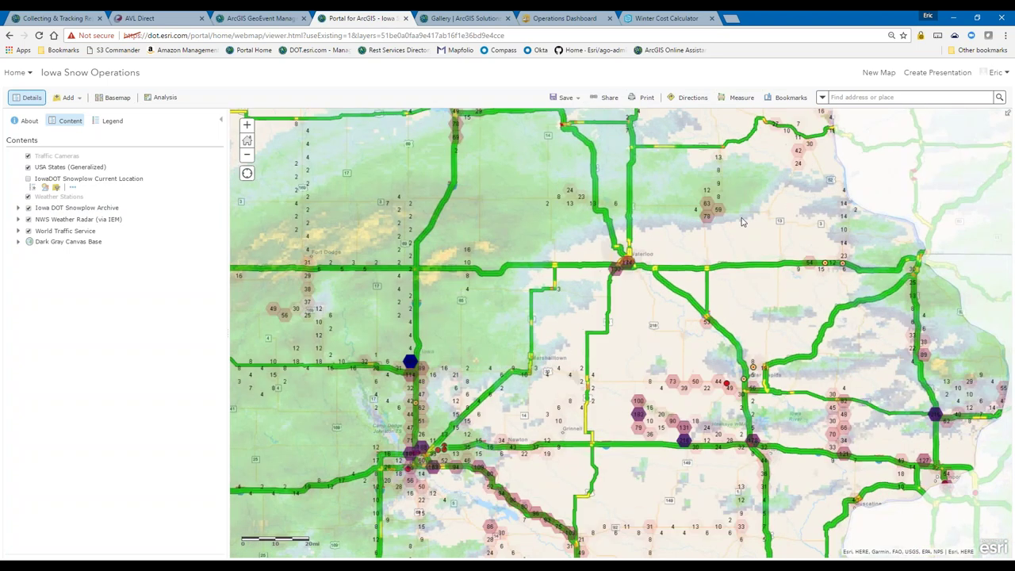
{"action": "left_click_drag", "start_coordinate": [742, 222], "coordinate": [620, 296]}
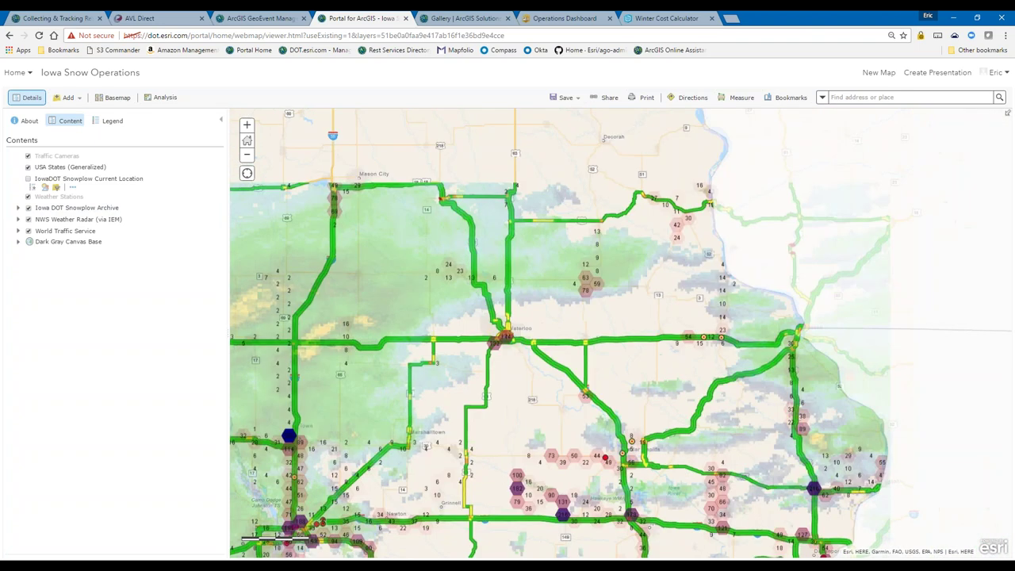
{"action": "scroll", "coordinate": [620, 278], "scroll_direction": "up", "scroll_amount": 1}
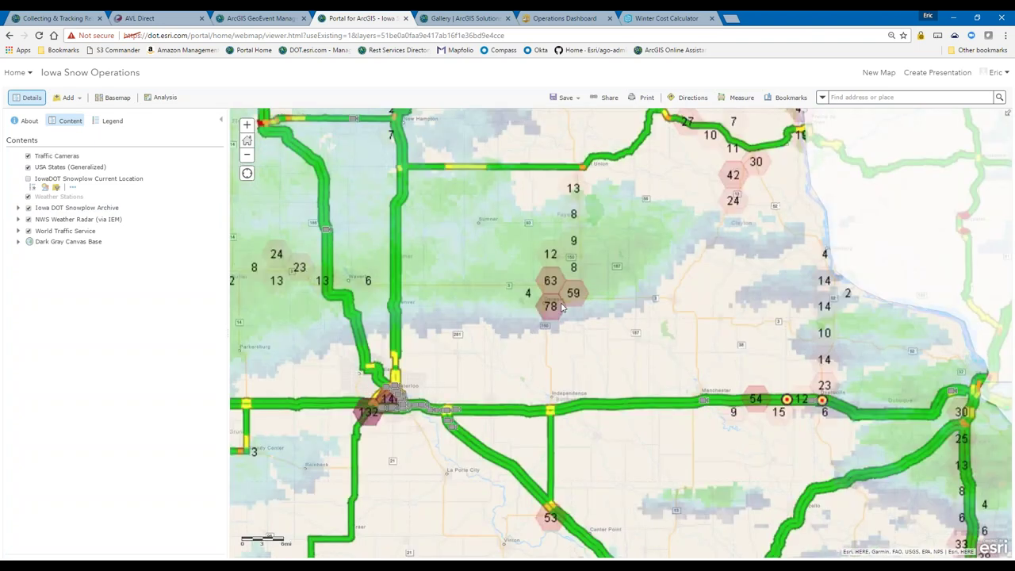
{"action": "scroll", "coordinate": [562, 308], "scroll_direction": "up", "scroll_amount": 1}
{"action": "scroll", "coordinate": [603, 287], "scroll_direction": "up", "scroll_amount": 1}
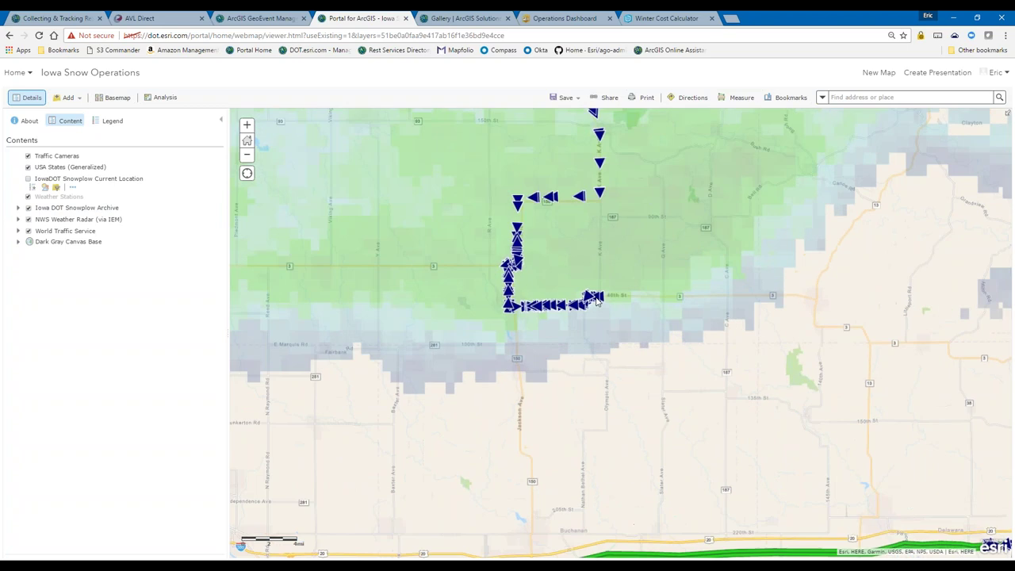
{"action": "scroll", "coordinate": [597, 300], "scroll_direction": "up", "scroll_amount": 1}
{"action": "scroll", "coordinate": [598, 308], "scroll_direction": "up", "scroll_amount": 2}
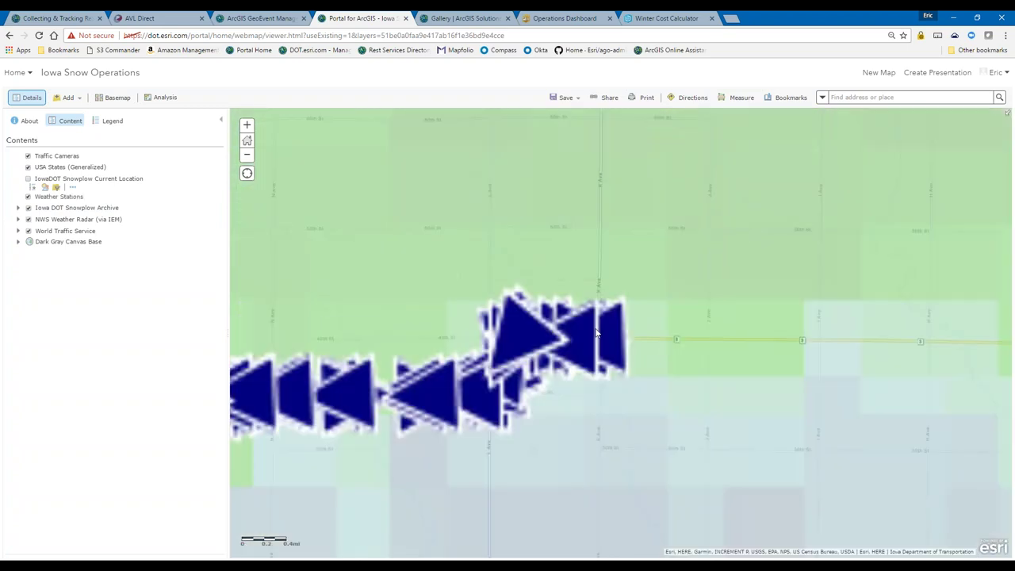
{"action": "scroll", "coordinate": [595, 340], "scroll_direction": "up", "scroll_amount": 1}
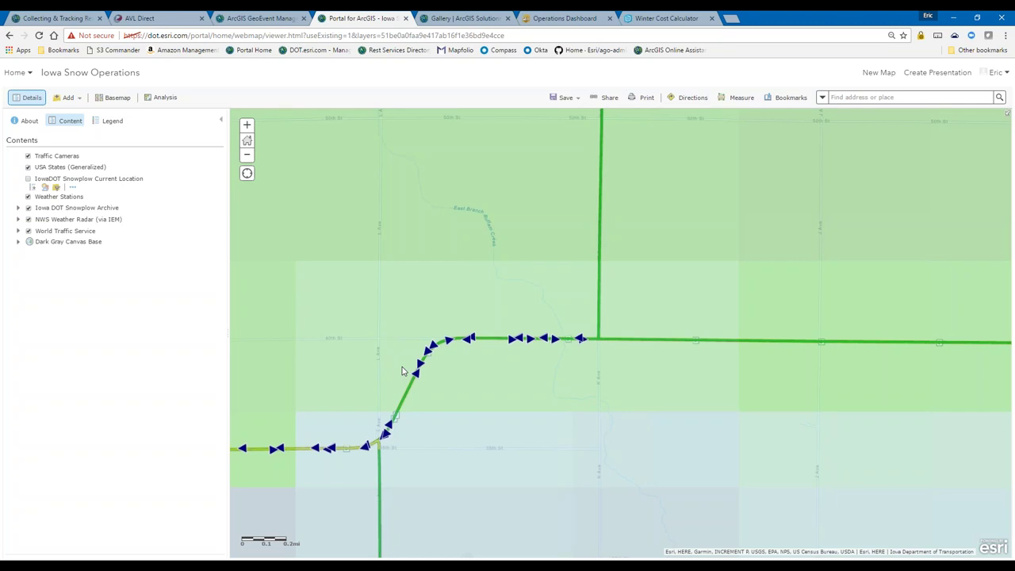
- Open the pop-up of an archived snowplow point, read its attributes, and examine the plow positions along the surrounding roads
{"action": "left_click", "coordinate": [556, 340]}
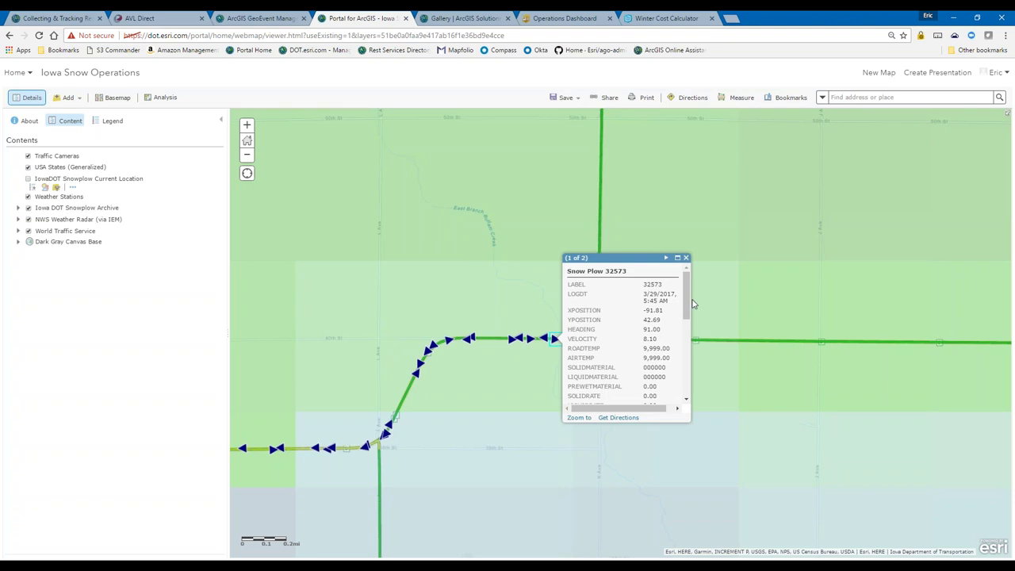
{"action": "scroll", "coordinate": [669, 337], "scroll_direction": "down", "scroll_amount": 1}
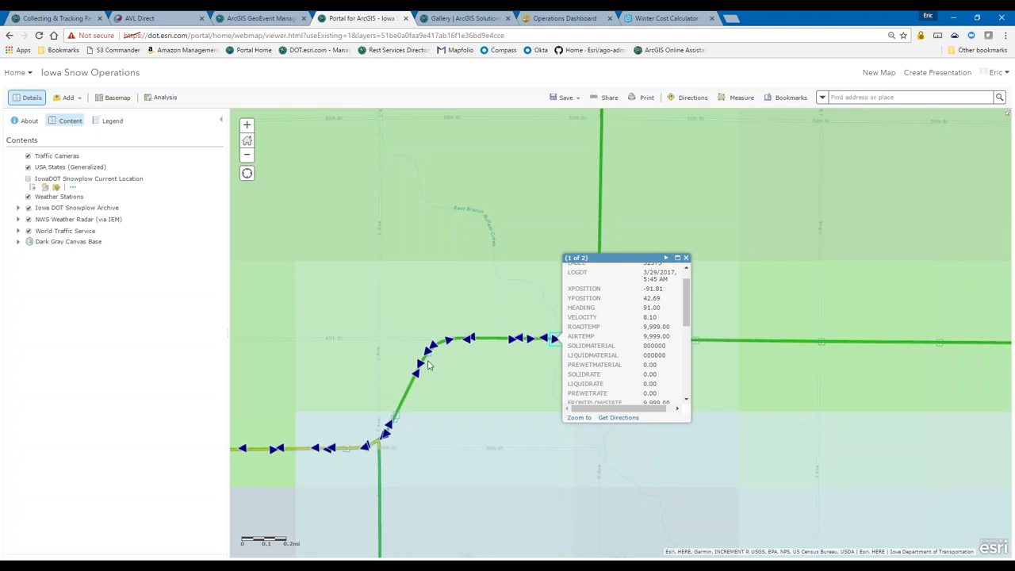
{"action": "scroll", "coordinate": [428, 361], "scroll_direction": "down", "scroll_amount": 1}
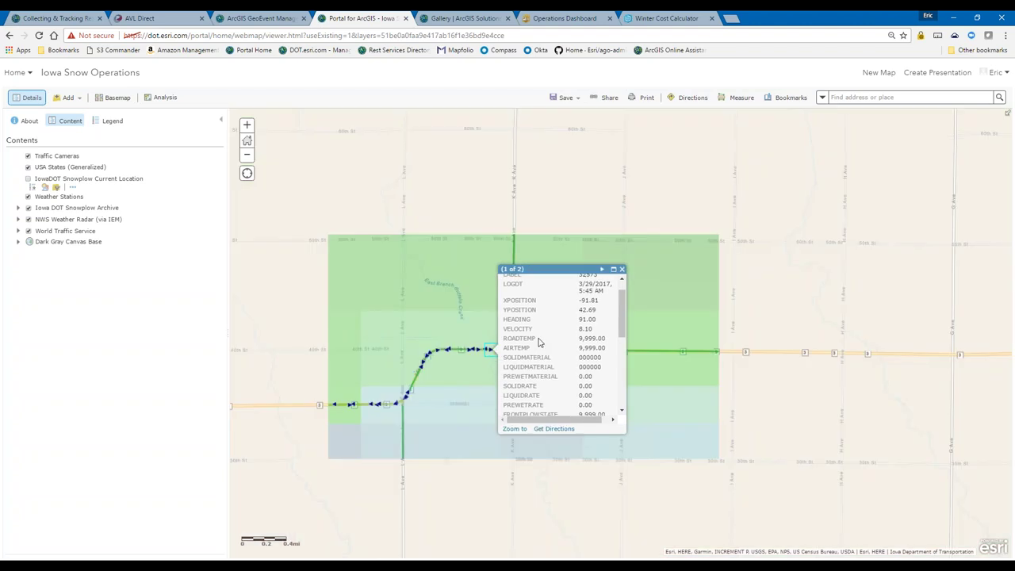
{"action": "left_click_drag", "start_coordinate": [364, 366], "coordinate": [539, 342]}
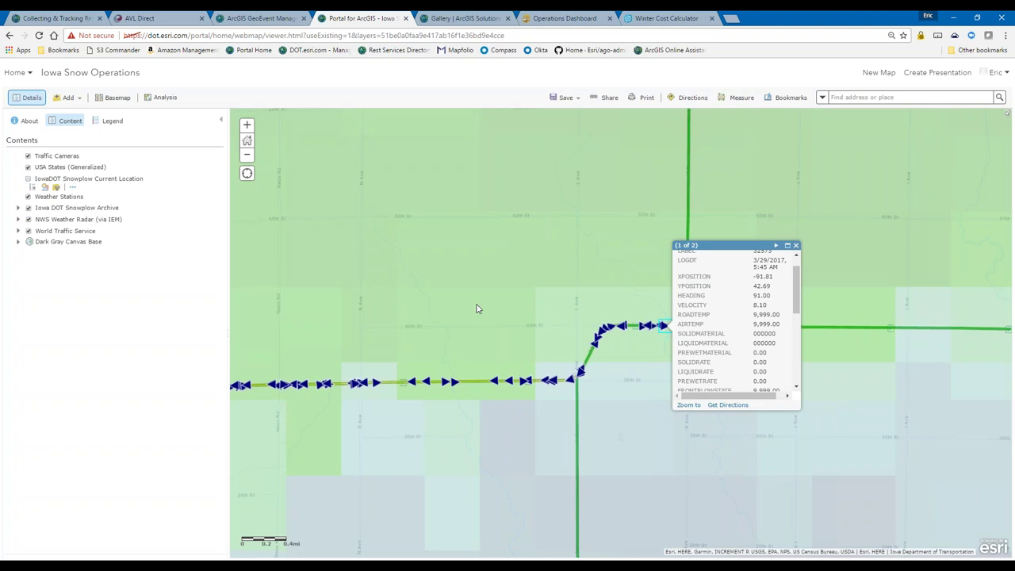
{"action": "scroll", "coordinate": [476, 309], "scroll_direction": "down", "scroll_amount": 1}
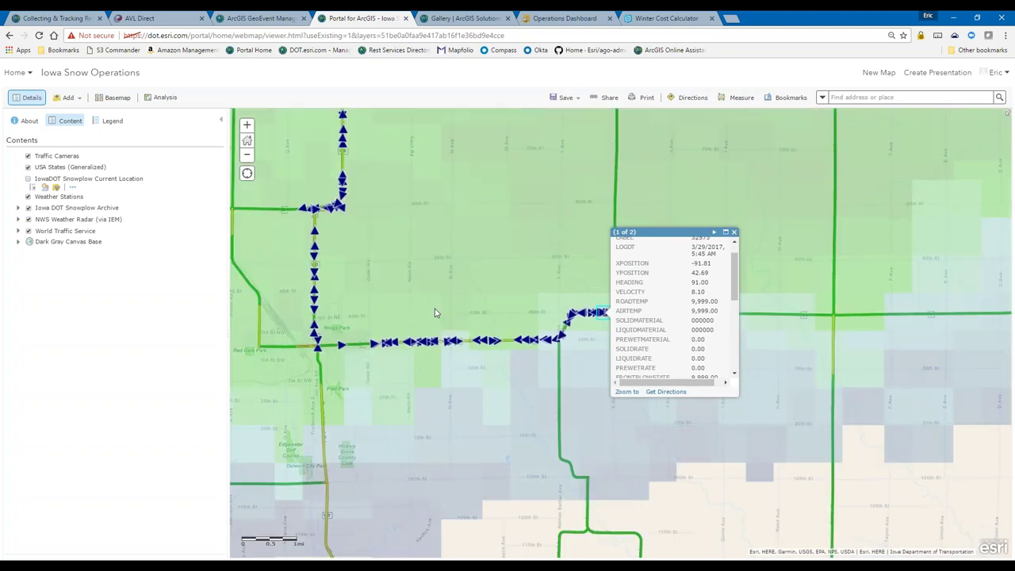
{"action": "left_click_drag", "start_coordinate": [435, 313], "coordinate": [626, 315]}
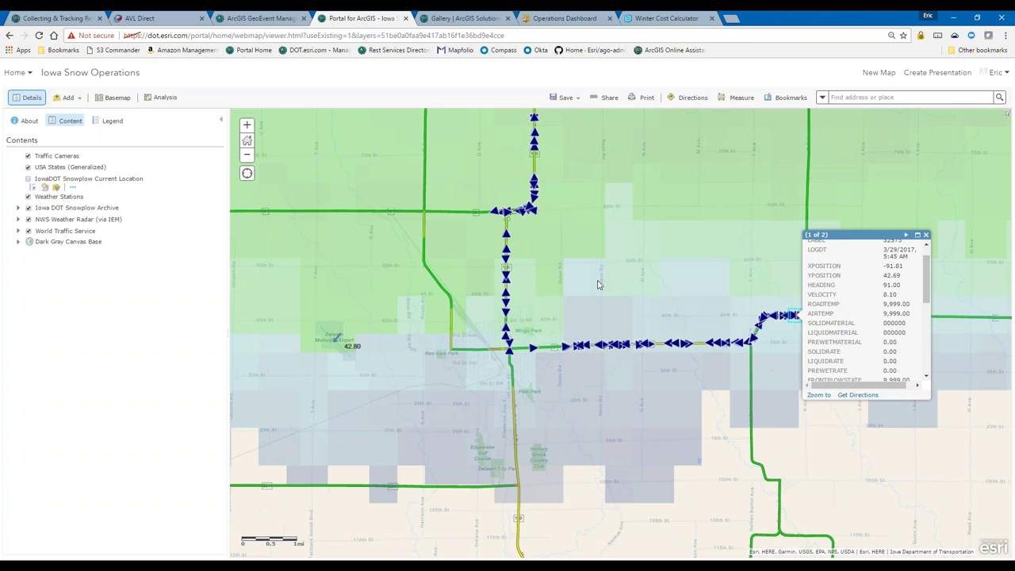
{"action": "scroll", "coordinate": [599, 284], "scroll_direction": "down", "scroll_amount": 1}
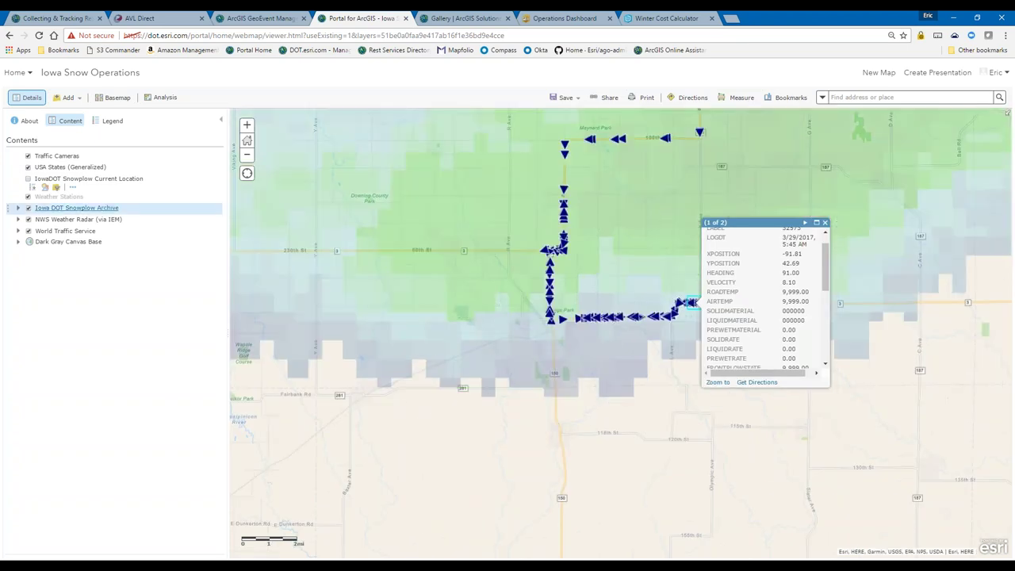
- Expand the Iowa DOT Snowplow Archive layer and enable time animation for it
{"action": "left_click", "coordinate": [76, 208]}
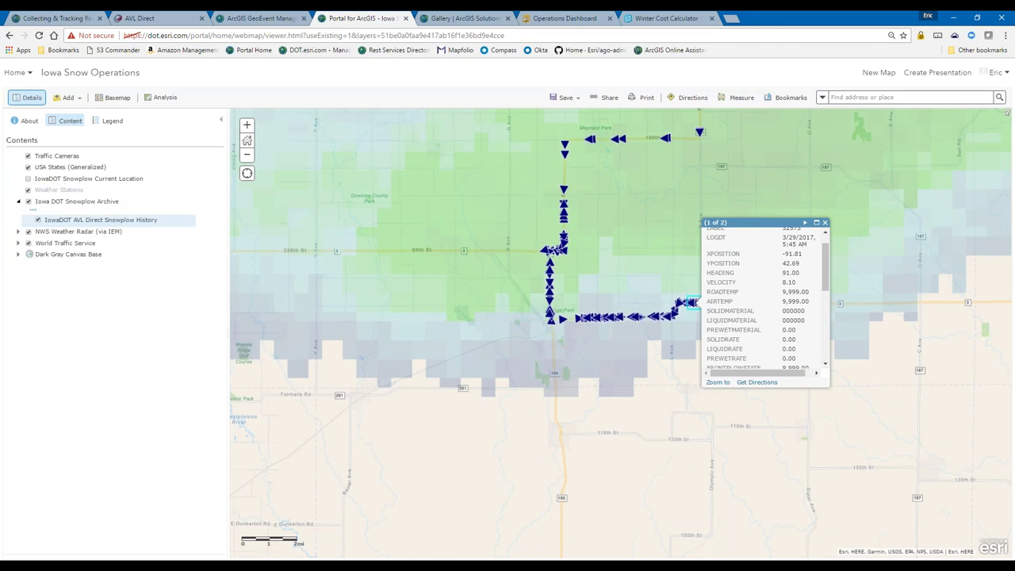
{"action": "left_click", "coordinate": [33, 210]}
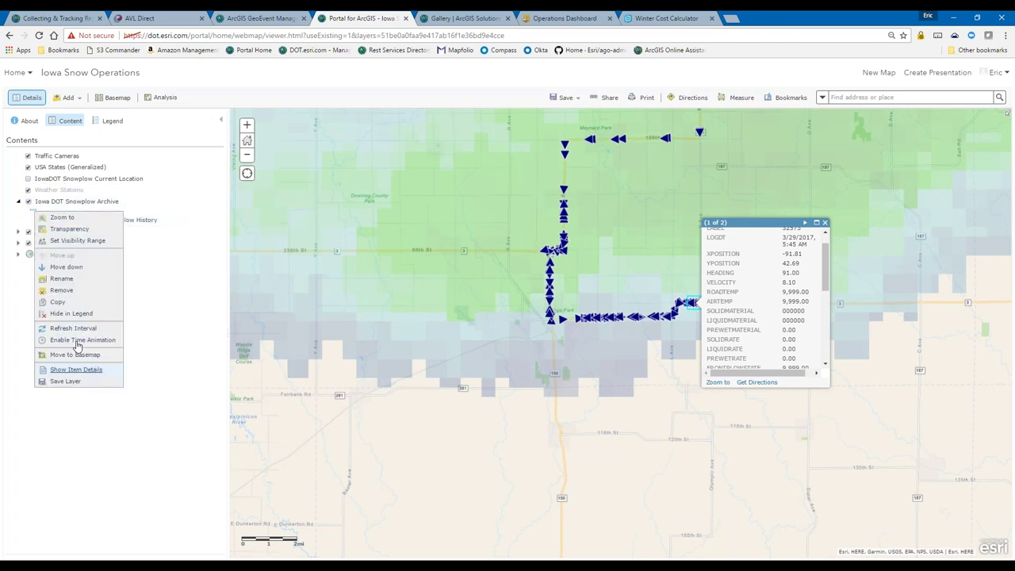
{"action": "left_click", "coordinate": [82, 340]}
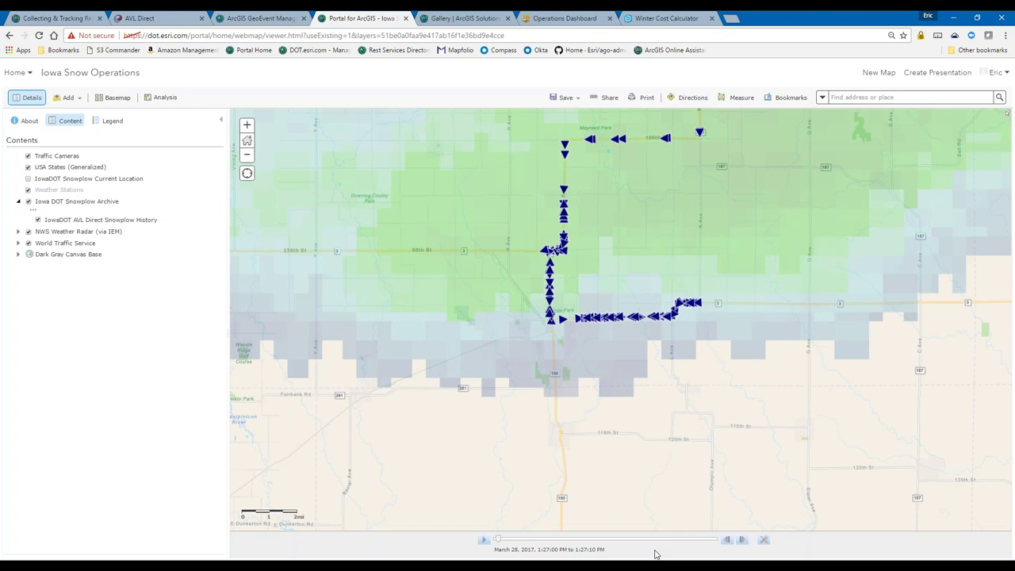
- Set the time animation's span to start 3/29/2017 at 5:00 AM and end 3/29/2017 at 1:30 PM
{"action": "left_click", "coordinate": [765, 540]}
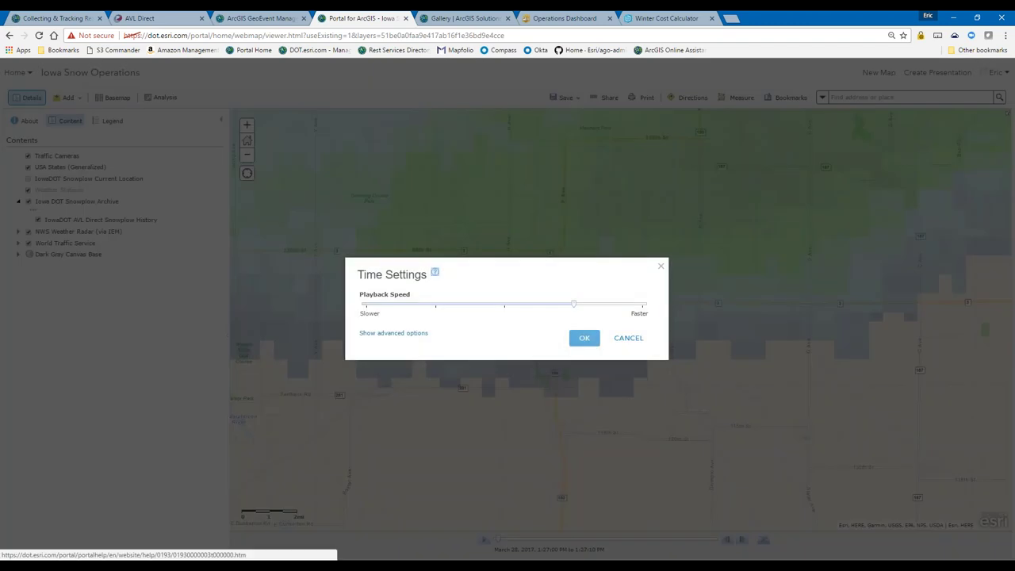
{"action": "left_click", "coordinate": [393, 333]}
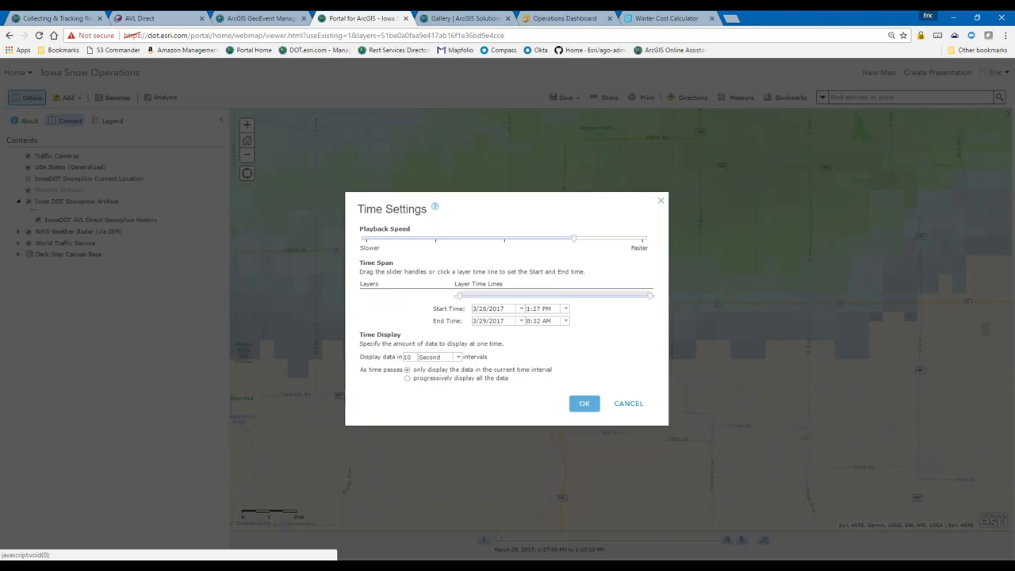
{"action": "left_click", "coordinate": [520, 308]}
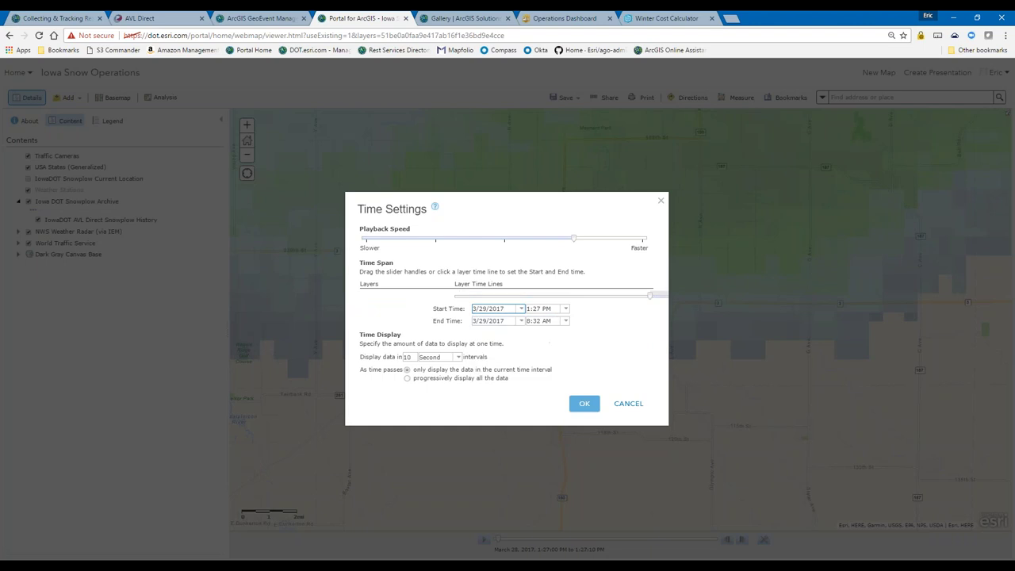
{"action": "left_click", "coordinate": [564, 309]}
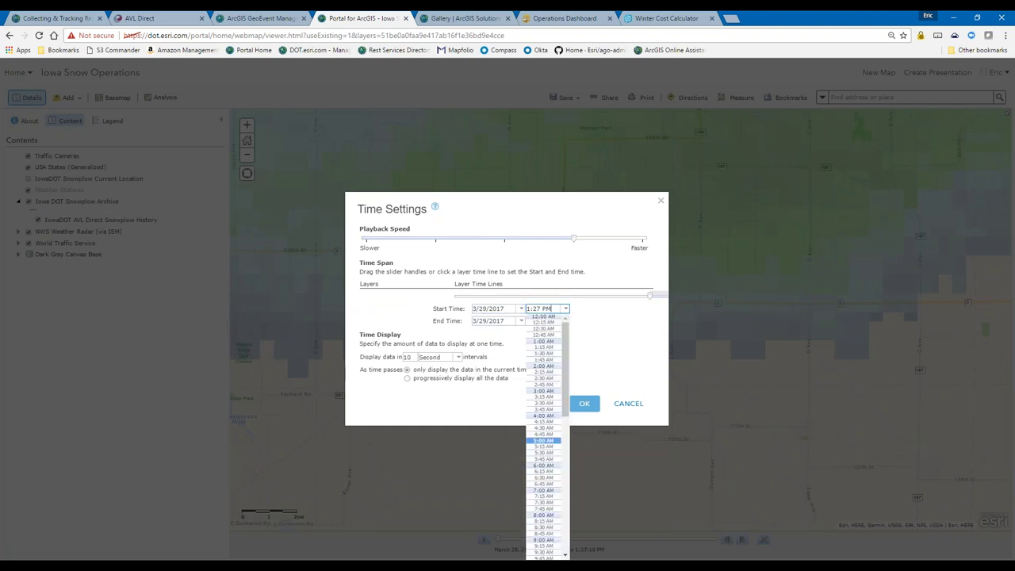
{"action": "left_click", "coordinate": [543, 440]}
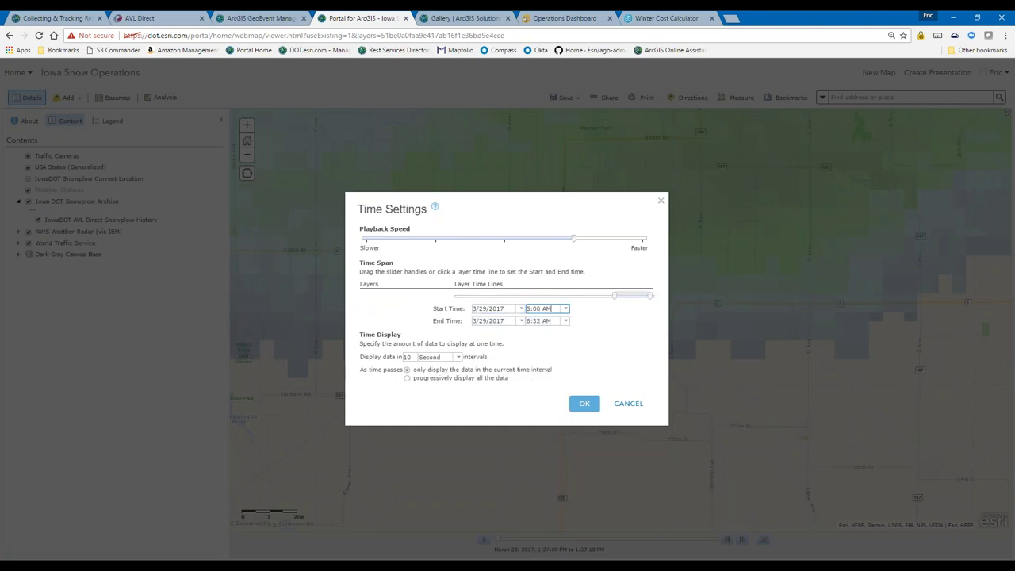
{"action": "left_click", "coordinate": [565, 320]}
{"action": "left_click_drag", "start_coordinate": [566, 169], "coordinate": [566, 236]}
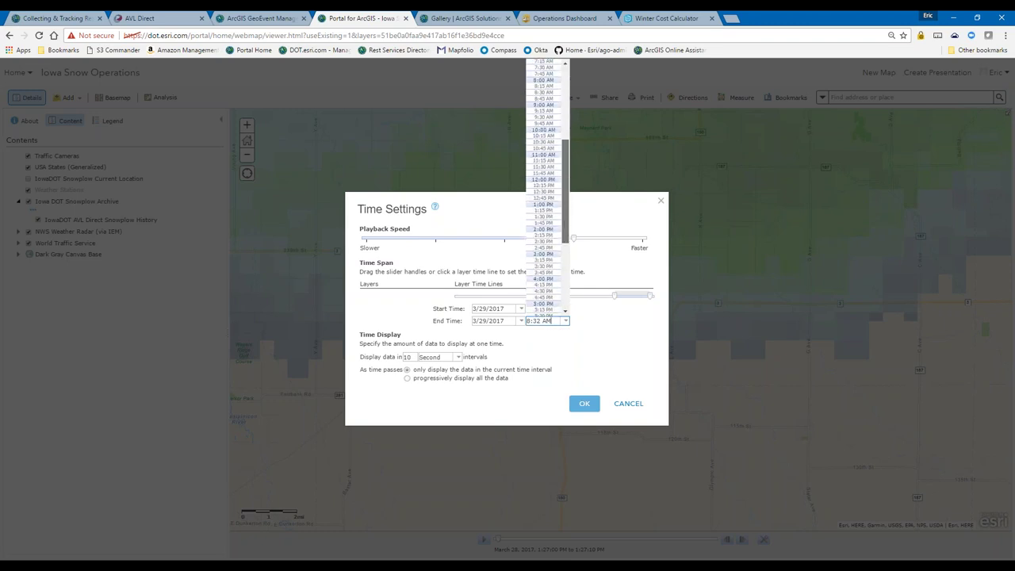
{"action": "left_click", "coordinate": [547, 217]}
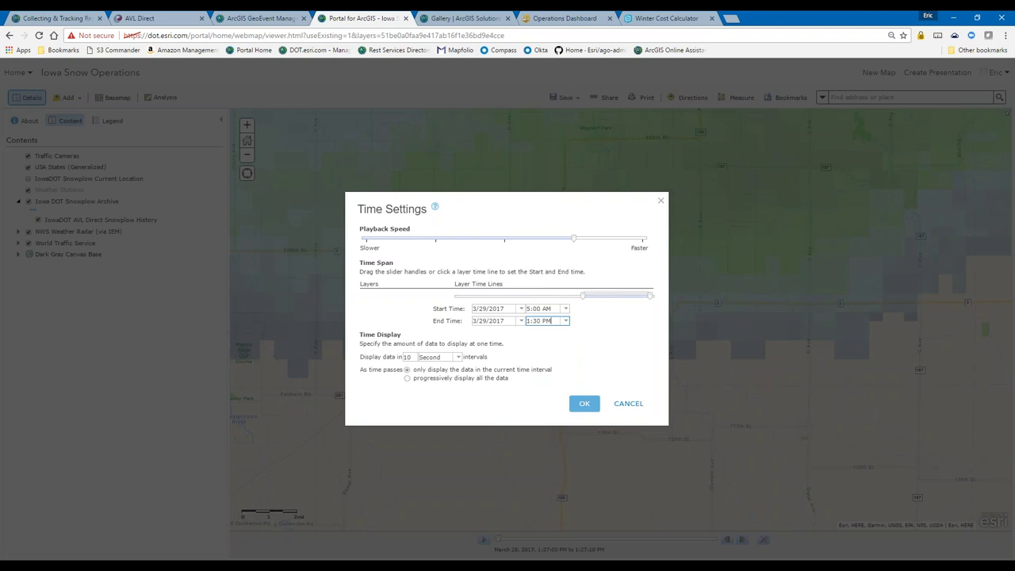
{"action": "left_click", "coordinate": [570, 407]}
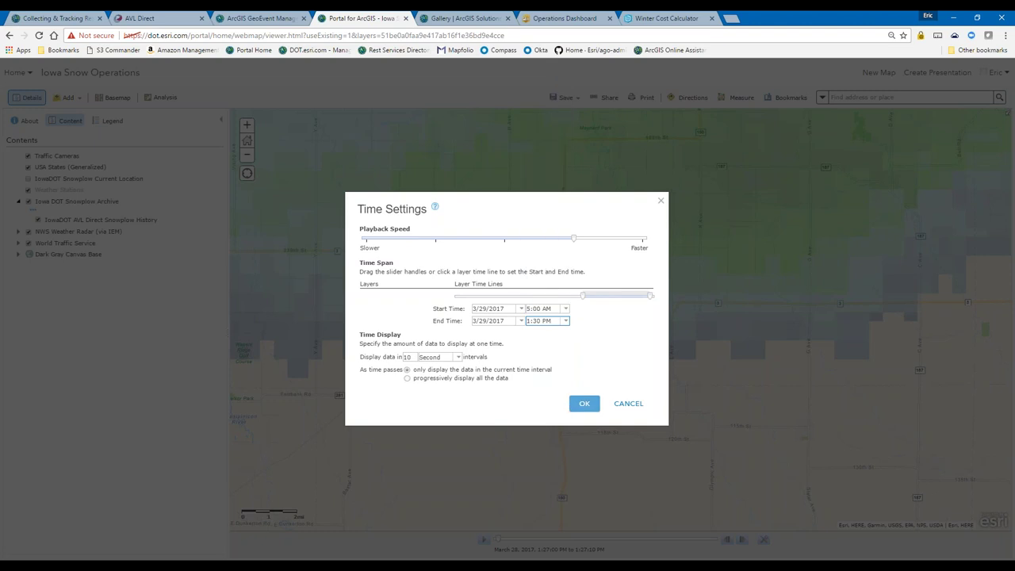
- Display the time data in 30 Minute intervals and apply the time settings
{"action": "left_click", "coordinate": [454, 359]}
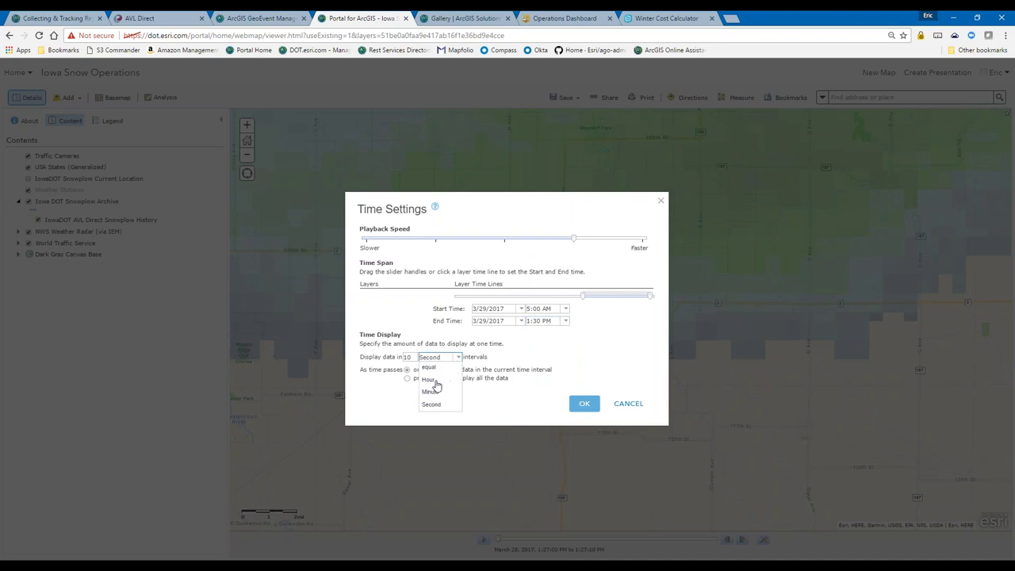
{"action": "key", "text": "Return"}
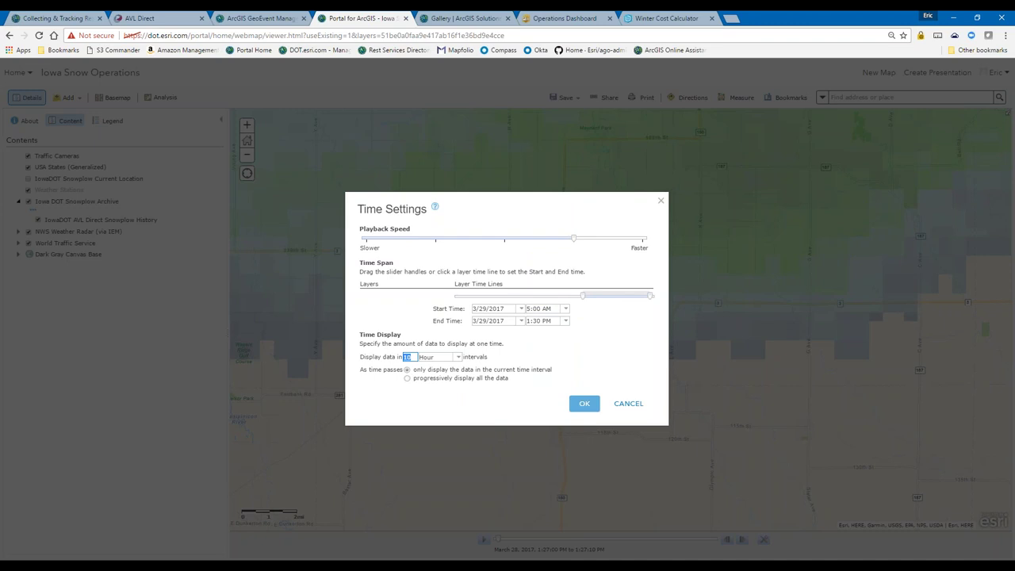
{"action": "type", "text": "30"}
{"action": "left_click", "coordinate": [436, 357]}
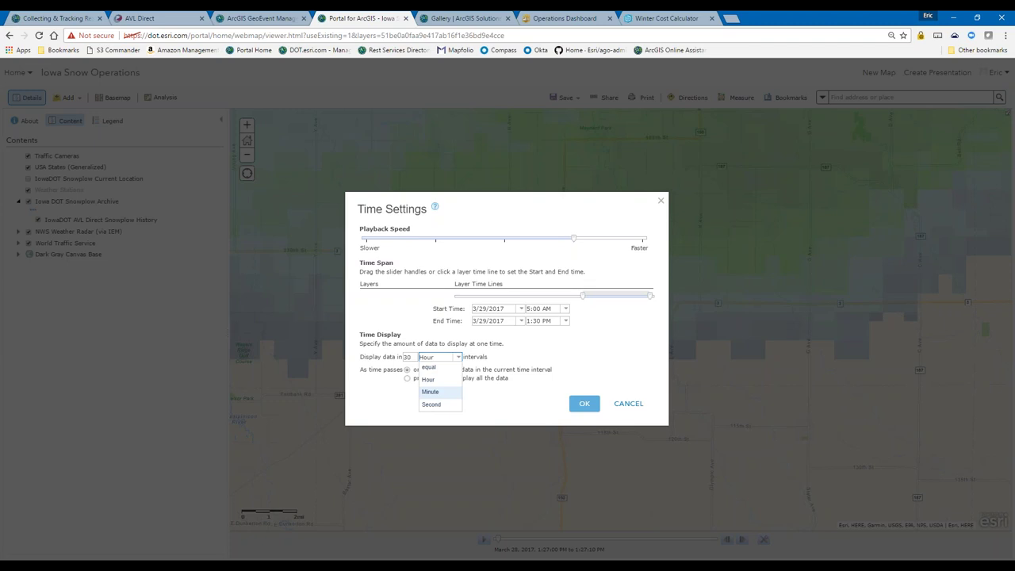
{"action": "left_click", "coordinate": [430, 391]}
{"action": "left_click", "coordinate": [585, 403]}
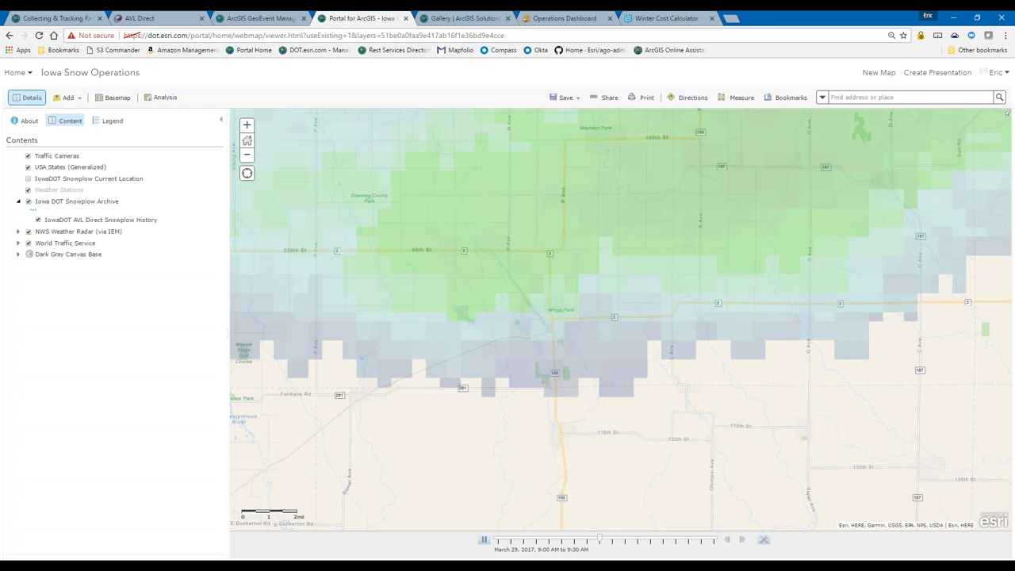
- Stop the animation at the March 29, 2017, 7:30 AM to 8:00 AM interval
{"action": "left_click_drag", "start_coordinate": [600, 539], "coordinate": [561, 539]}
{"action": "left_click", "coordinate": [582, 541]}
{"action": "left_click_drag", "start_coordinate": [587, 539], "coordinate": [574, 539]}
- Read the attributes of the middle and northernmost of the three archived snowplow points near Wings Park, closing the pop-up when done
{"action": "left_click", "coordinate": [549, 285]}
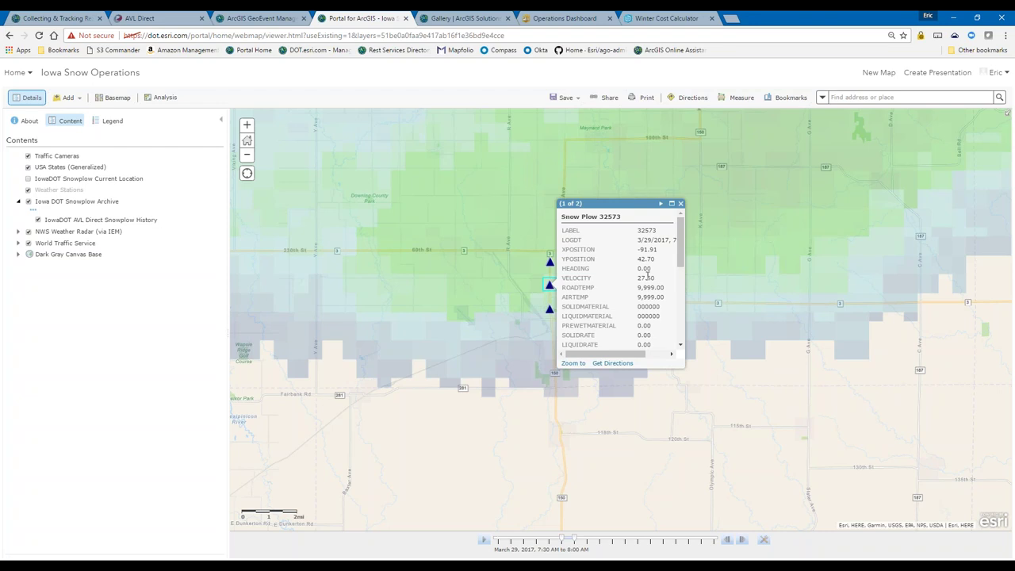
{"action": "left_click", "coordinate": [550, 267]}
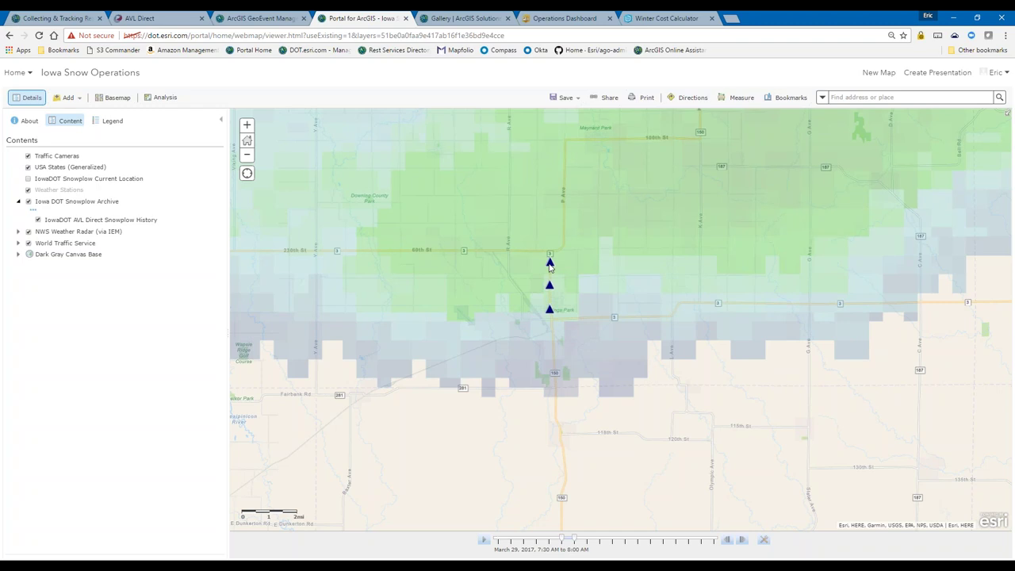
{"action": "left_click", "coordinate": [550, 266]}
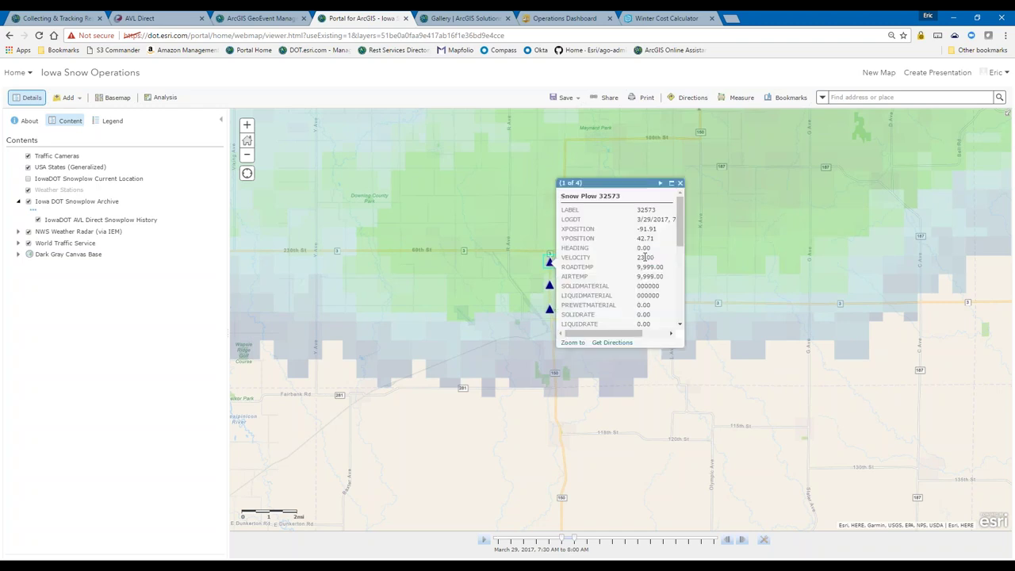
{"action": "left_click", "coordinate": [680, 183]}
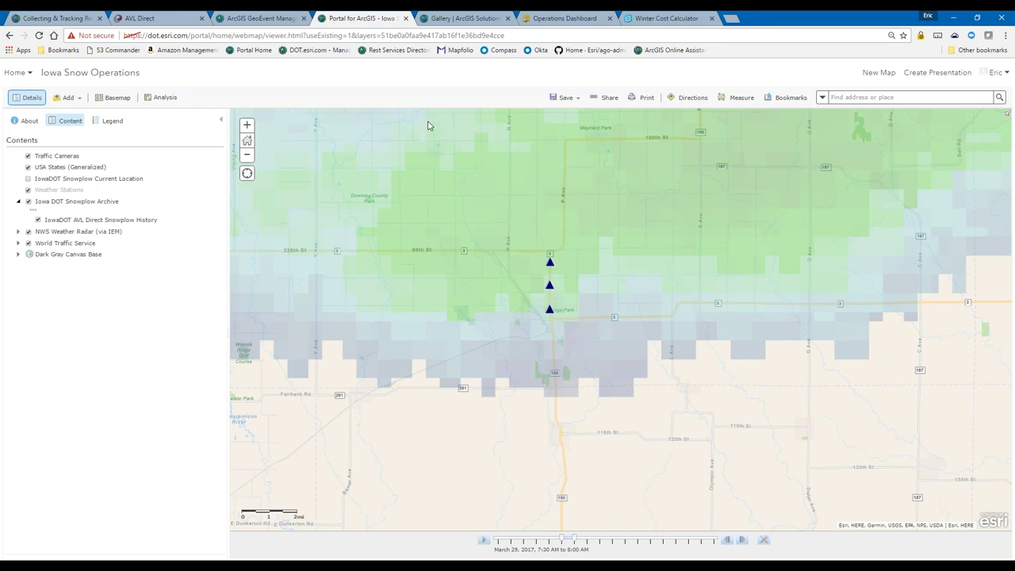
- Examine the archived snowplow positions for the selected time interval around Waterloo and across the whole state of Iowa
{"action": "scroll", "coordinate": [560, 246], "scroll_direction": "down", "scroll_amount": 1}
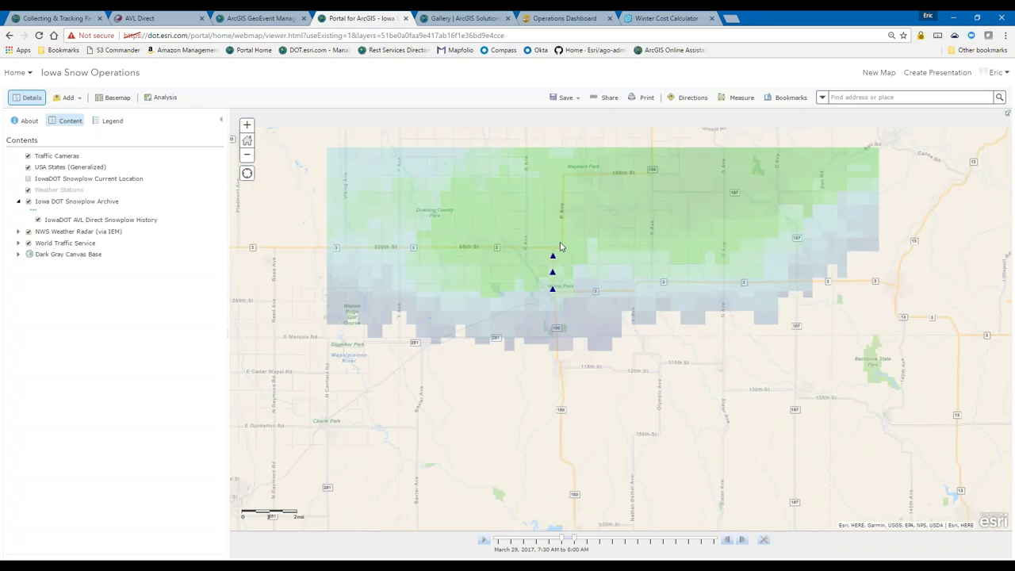
{"action": "scroll", "coordinate": [560, 247], "scroll_direction": "down", "scroll_amount": 1}
{"action": "scroll", "coordinate": [480, 298], "scroll_direction": "down", "scroll_amount": 1}
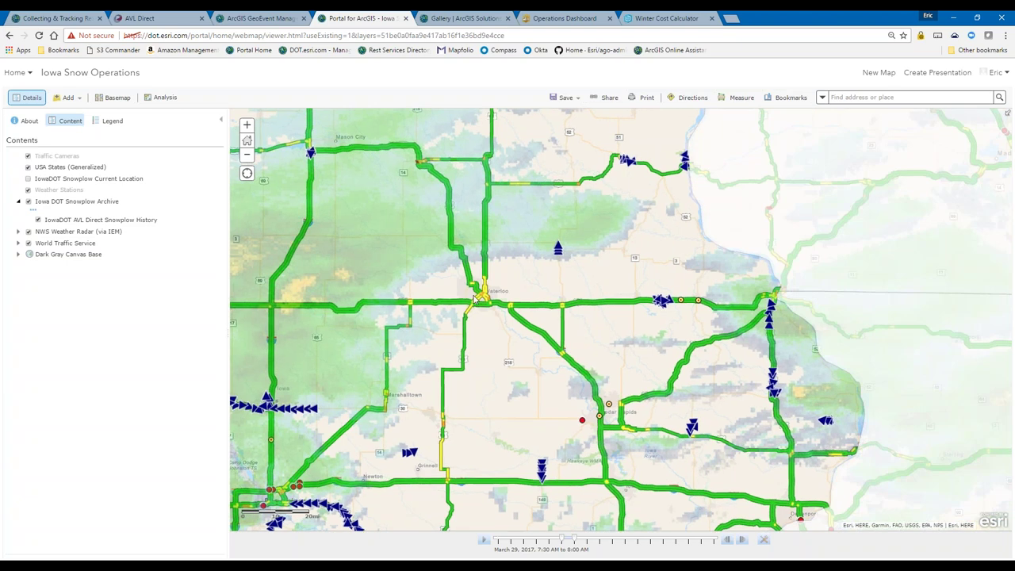
{"action": "scroll", "coordinate": [476, 298], "scroll_direction": "up", "scroll_amount": 2}
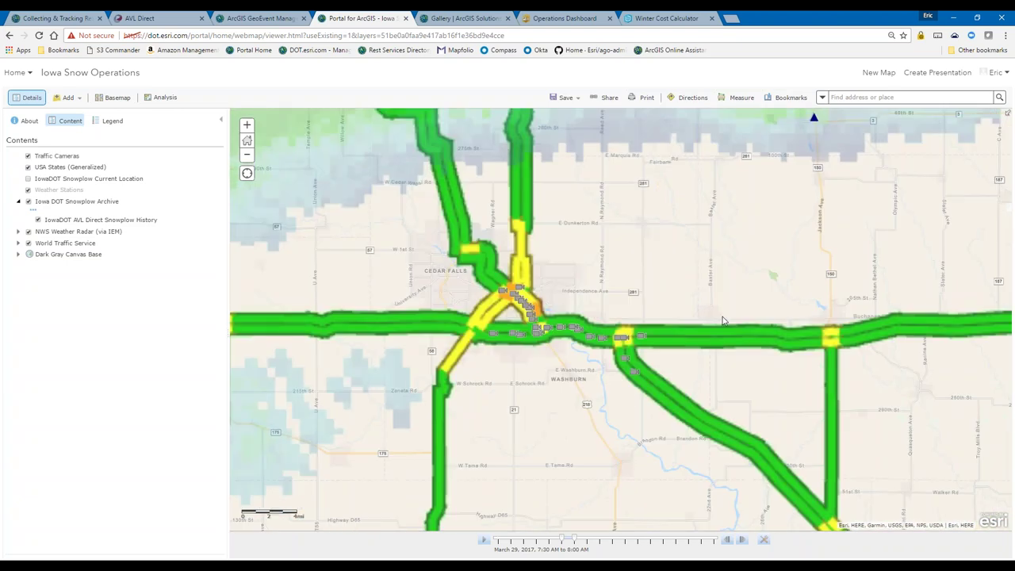
{"action": "scroll", "coordinate": [552, 286], "scroll_direction": "down", "scroll_amount": 1}
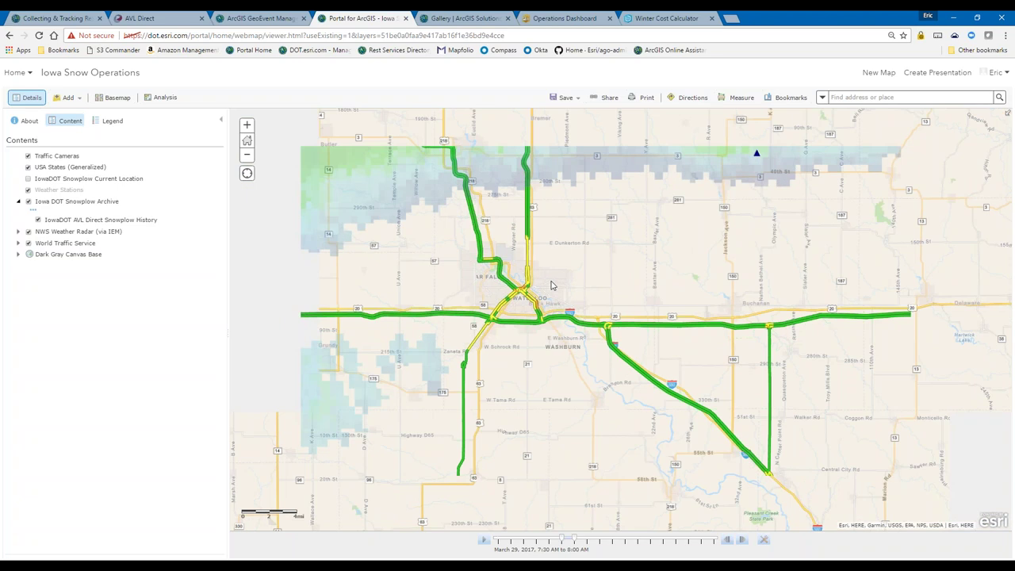
{"action": "scroll", "coordinate": [553, 286], "scroll_direction": "down", "scroll_amount": 2}
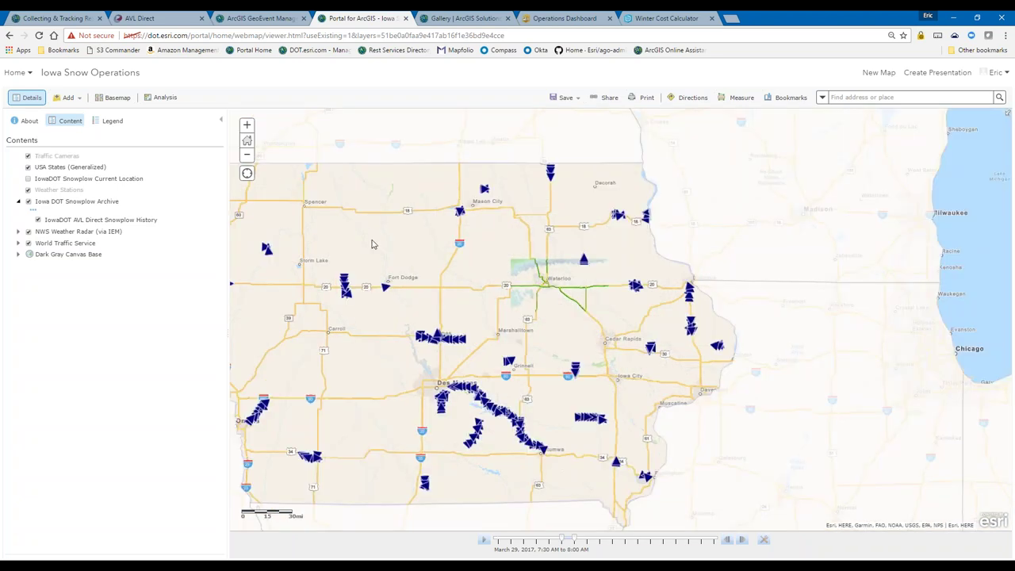
{"action": "left_click_drag", "start_coordinate": [293, 283], "coordinate": [378, 286]}
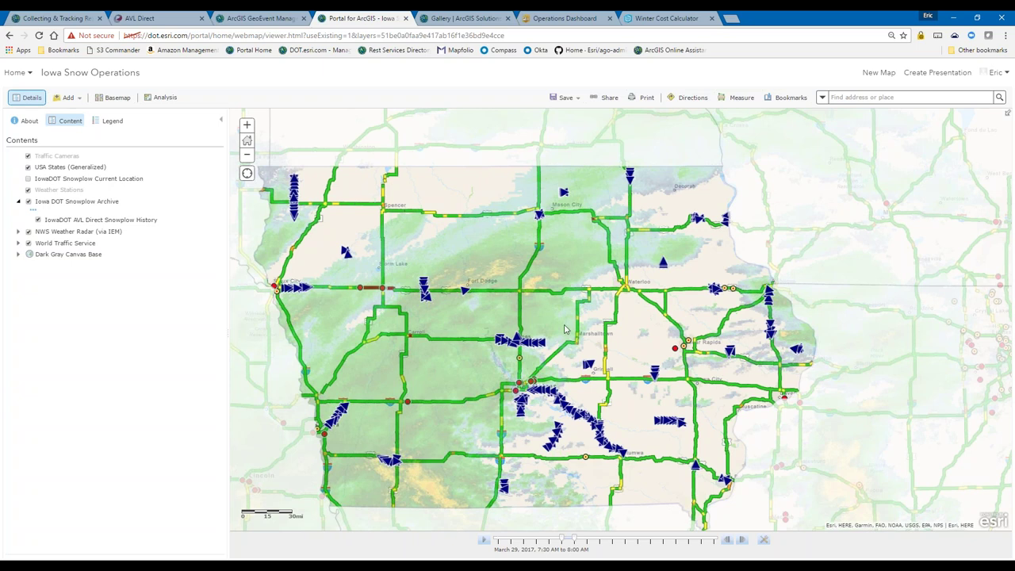
- Examine the traffic, radar and snowplow data in detail from Waterloo north and east along the highway 18 corridor
{"action": "scroll", "coordinate": [565, 330], "scroll_direction": "up", "scroll_amount": 1}
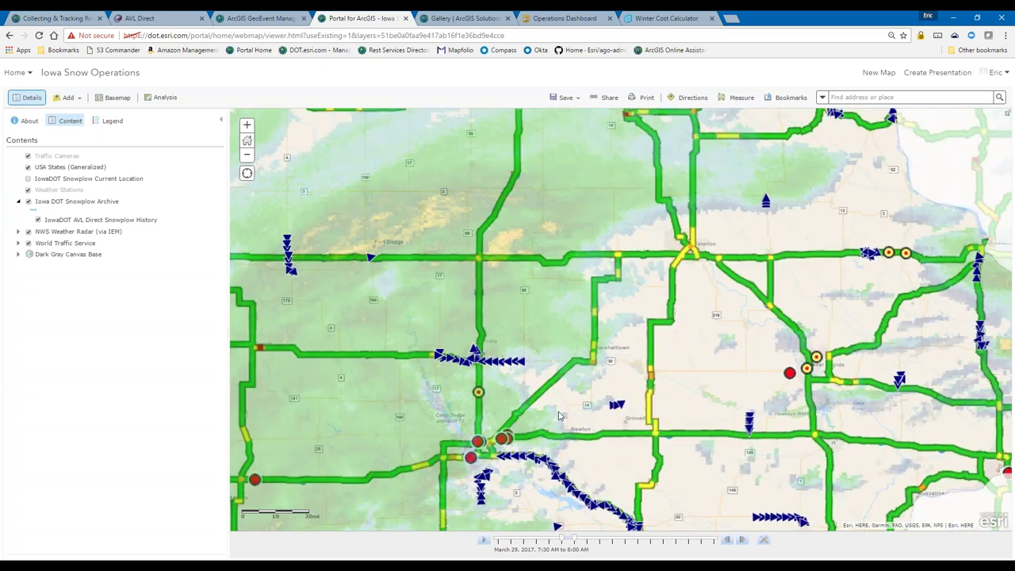
{"action": "scroll", "coordinate": [558, 416], "scroll_direction": "up", "scroll_amount": 1}
{"action": "left_click_drag", "start_coordinate": [674, 238], "coordinate": [436, 419]}
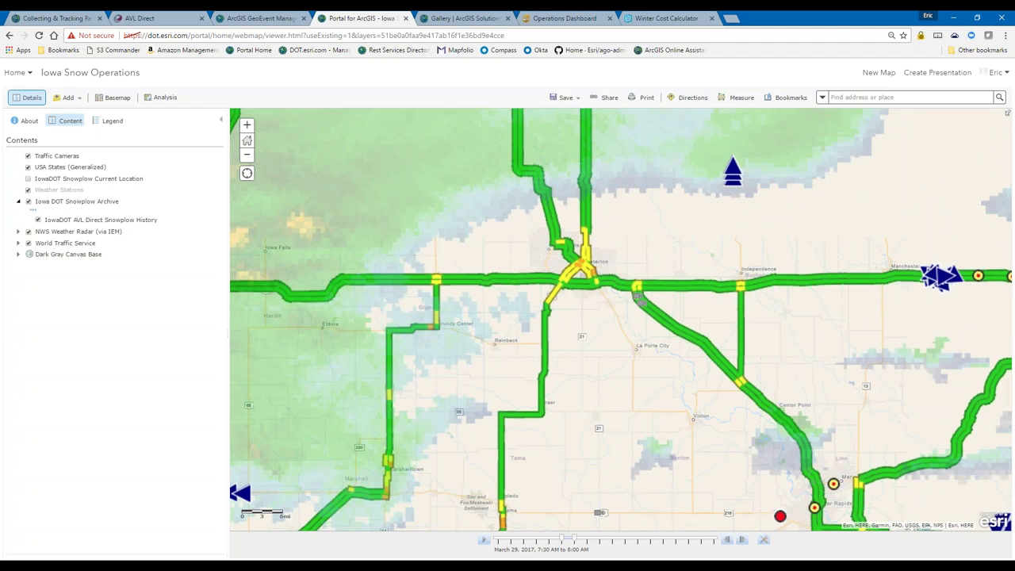
{"action": "scroll", "coordinate": [683, 254], "scroll_direction": "up", "scroll_amount": 2}
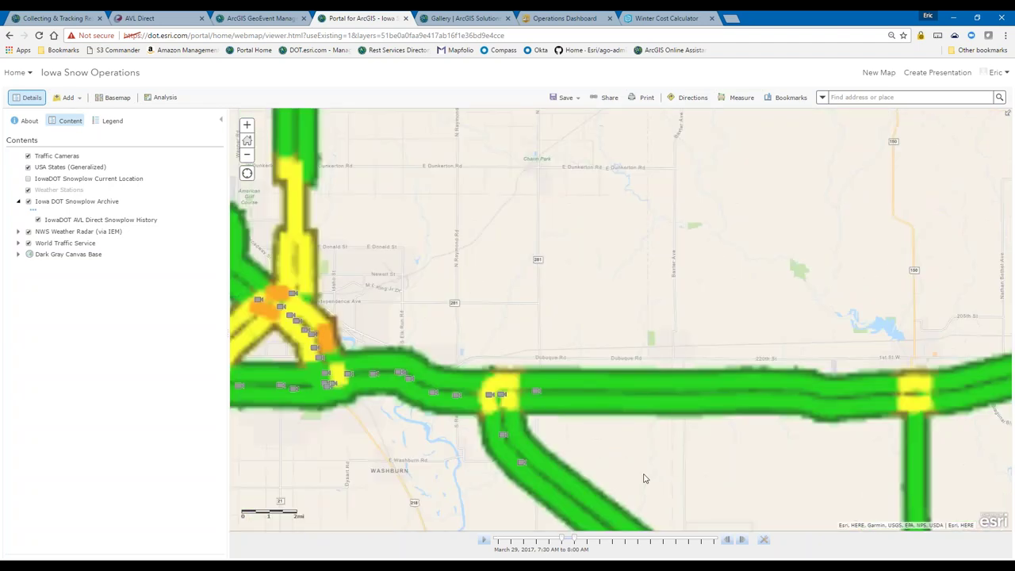
{"action": "left_click_drag", "start_coordinate": [675, 158], "coordinate": [638, 459]}
{"action": "left_click_drag", "start_coordinate": [634, 238], "coordinate": [639, 324]}
{"action": "left_click_drag", "start_coordinate": [635, 198], "coordinate": [720, 502]}
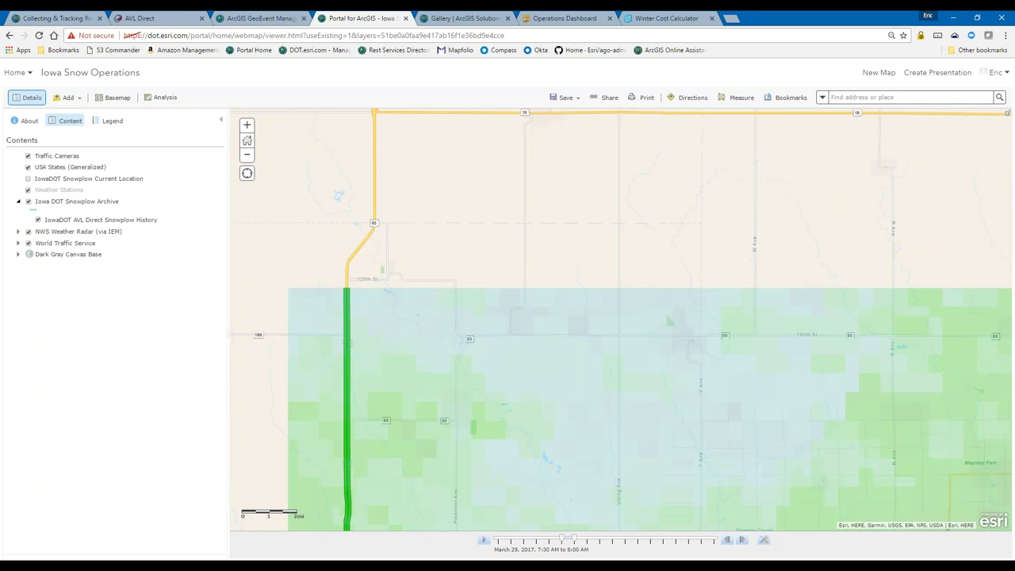
{"action": "left_click_drag", "start_coordinate": [635, 317], "coordinate": [650, 353]}
{"action": "left_click_drag", "start_coordinate": [634, 317], "coordinate": [606, 327]}
{"action": "left_click_drag", "start_coordinate": [954, 235], "coordinate": [676, 345]}
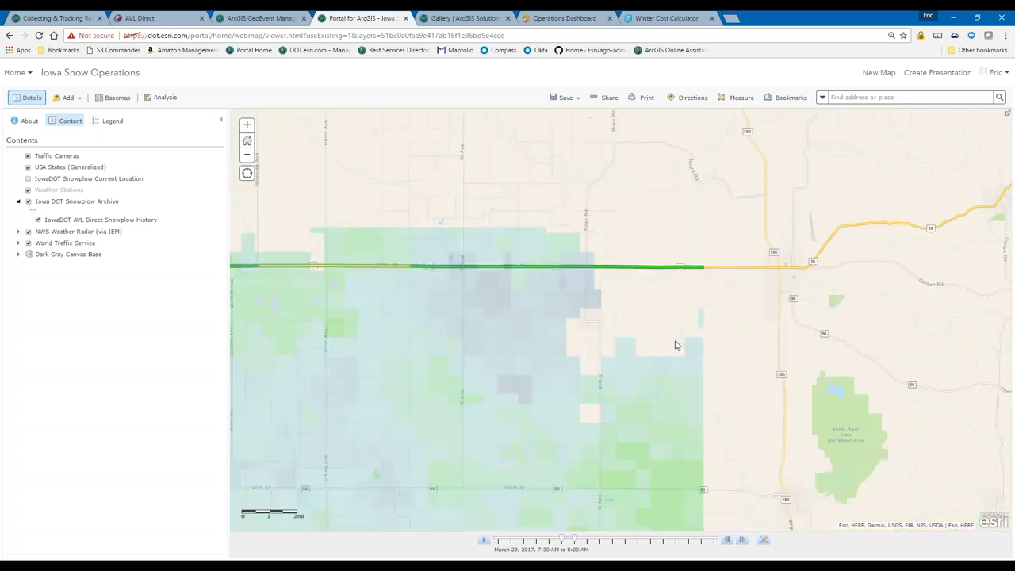
{"action": "left_click_drag", "start_coordinate": [882, 330], "coordinate": [474, 373]}
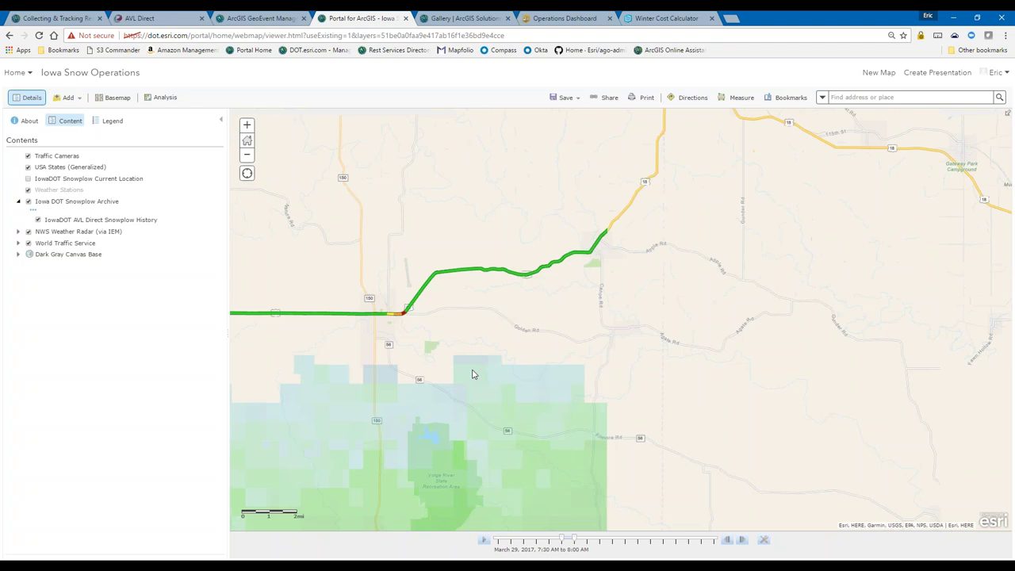
{"action": "scroll", "coordinate": [472, 374], "scroll_direction": "down", "scroll_amount": 1}
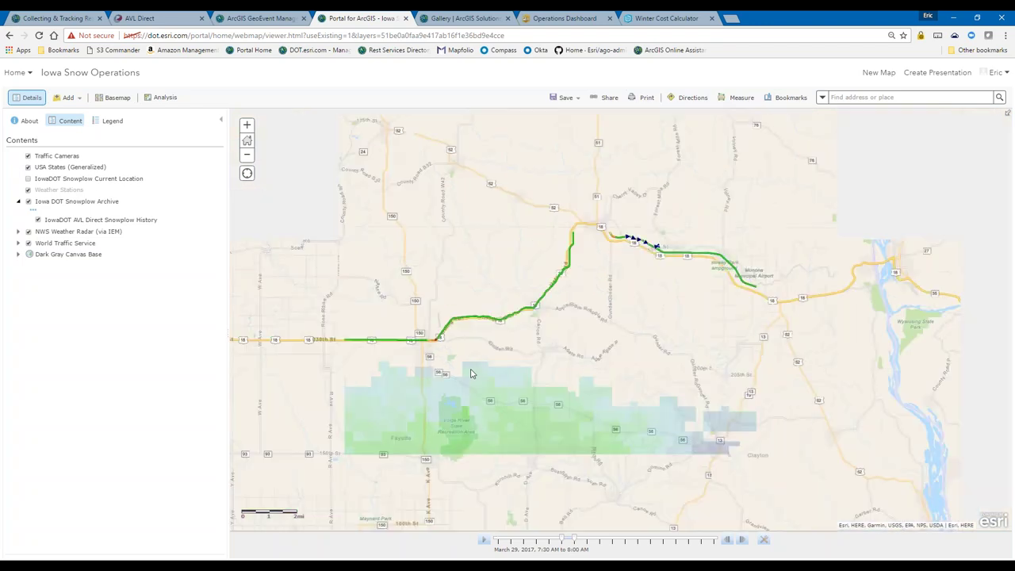
- Extend the Weather Stations layer's visible range out to World scale
{"action": "left_click", "coordinate": [28, 190]}
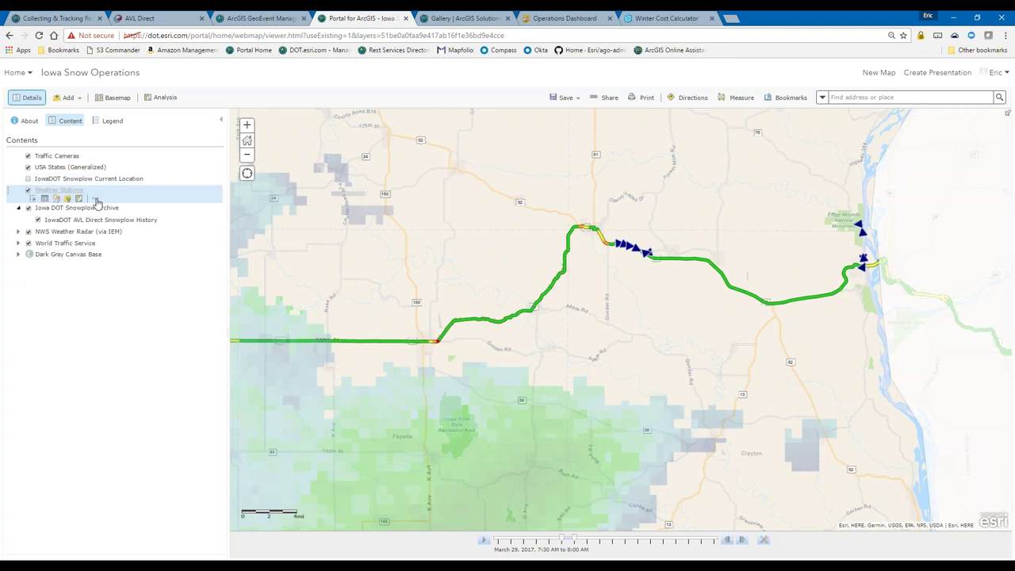
{"action": "left_click", "coordinate": [96, 198]}
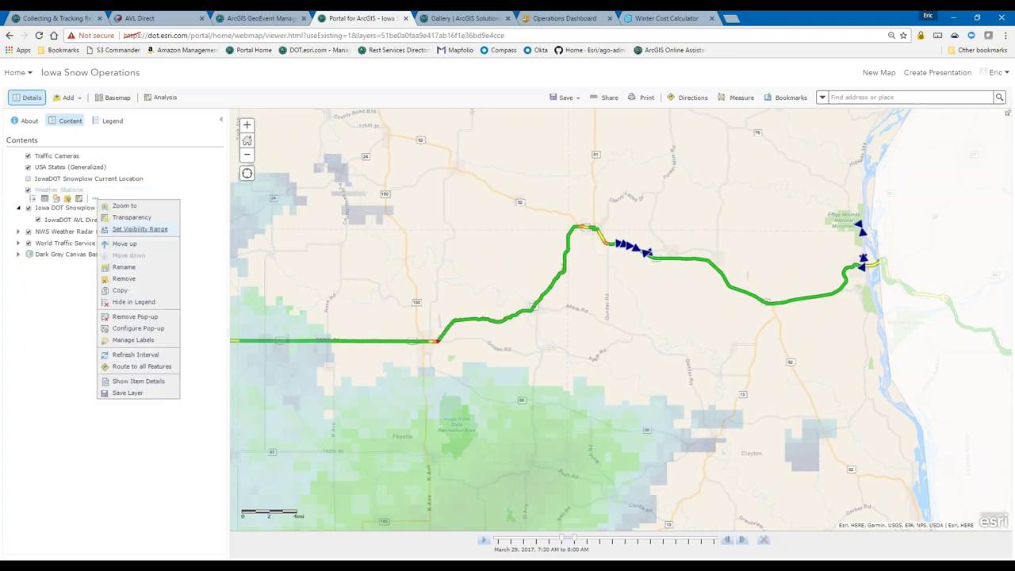
{"action": "mouse_move", "coordinate": [140, 229]}
{"action": "left_click_drag", "start_coordinate": [282, 239], "coordinate": [200, 240]}
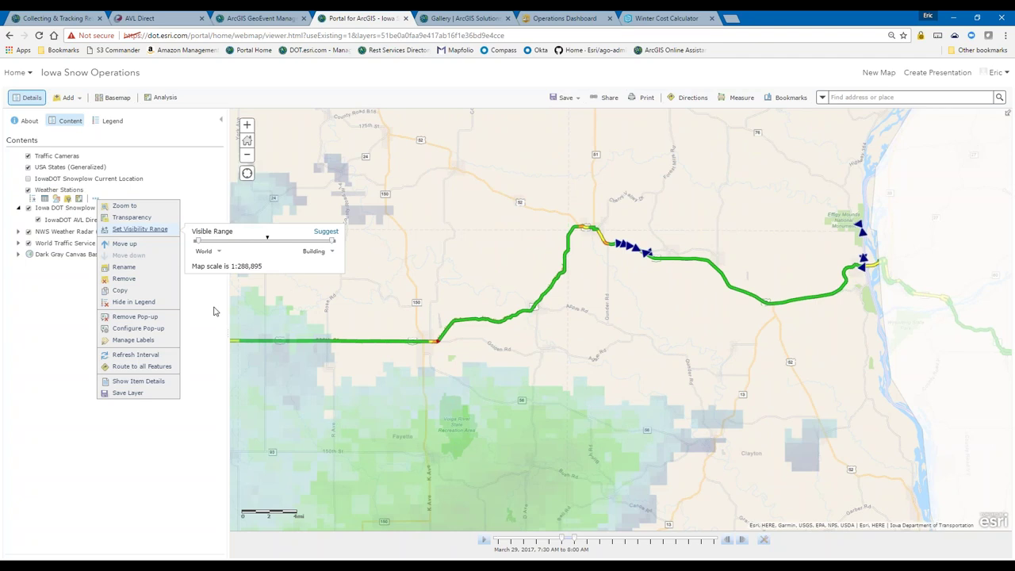
{"action": "left_click", "coordinate": [376, 364]}
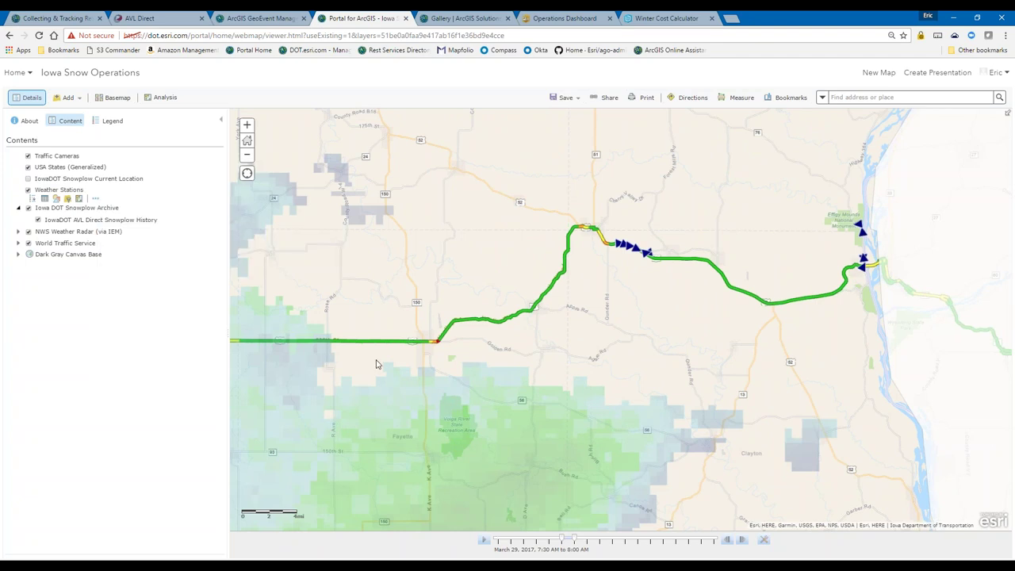
- Open the pop-up of the weather station just west of the three archived snowplow points to read its conditions
{"action": "scroll", "coordinate": [377, 364], "scroll_direction": "down", "scroll_amount": 1}
{"action": "scroll", "coordinate": [585, 450], "scroll_direction": "up", "scroll_amount": 1}
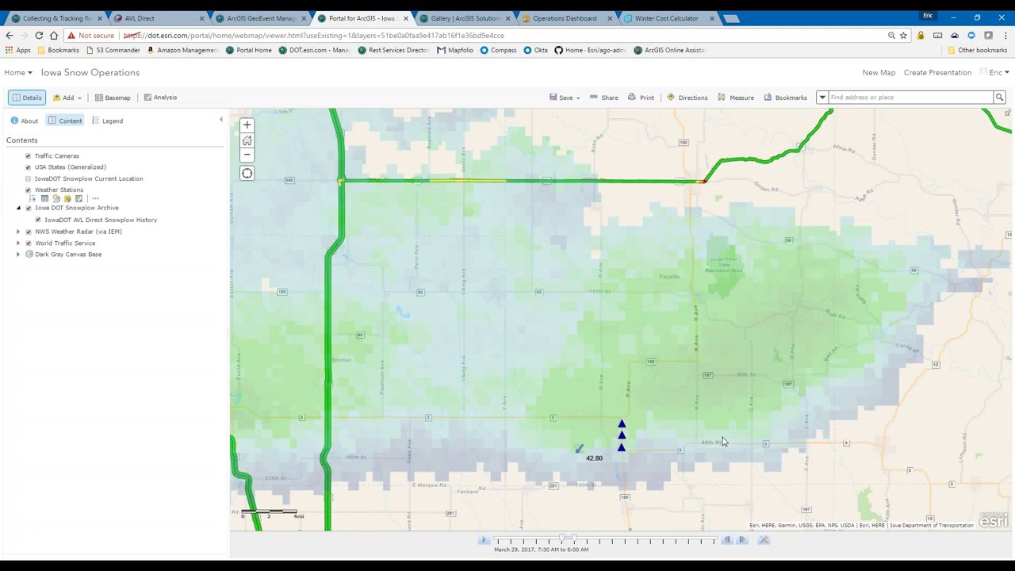
{"action": "left_click", "coordinate": [579, 449]}
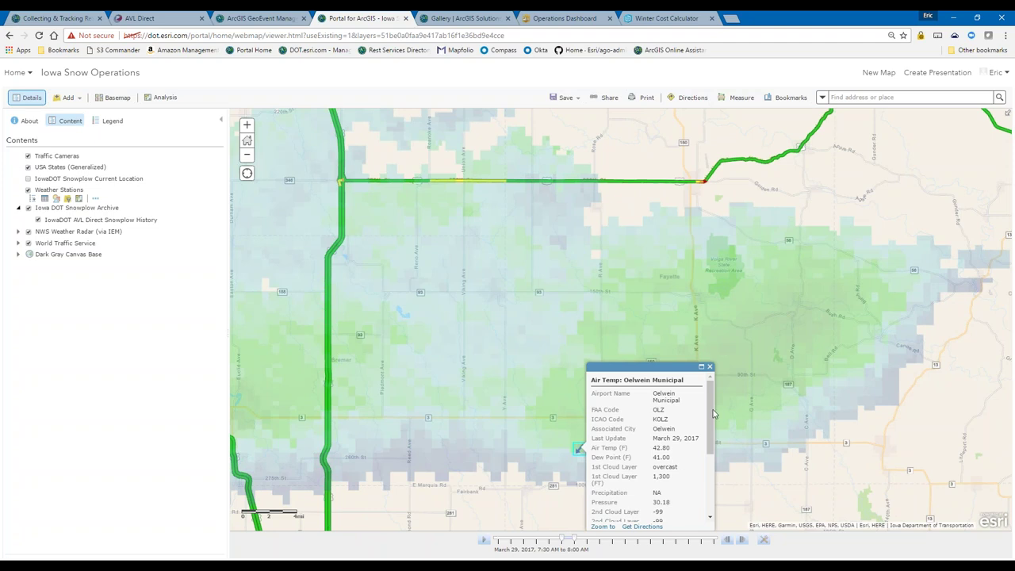
- Read the remaining Oelwein Municipal weather station attributes down to the wind speed and close its pop-up
{"action": "scroll", "coordinate": [714, 462], "scroll_direction": "down", "scroll_amount": 2}
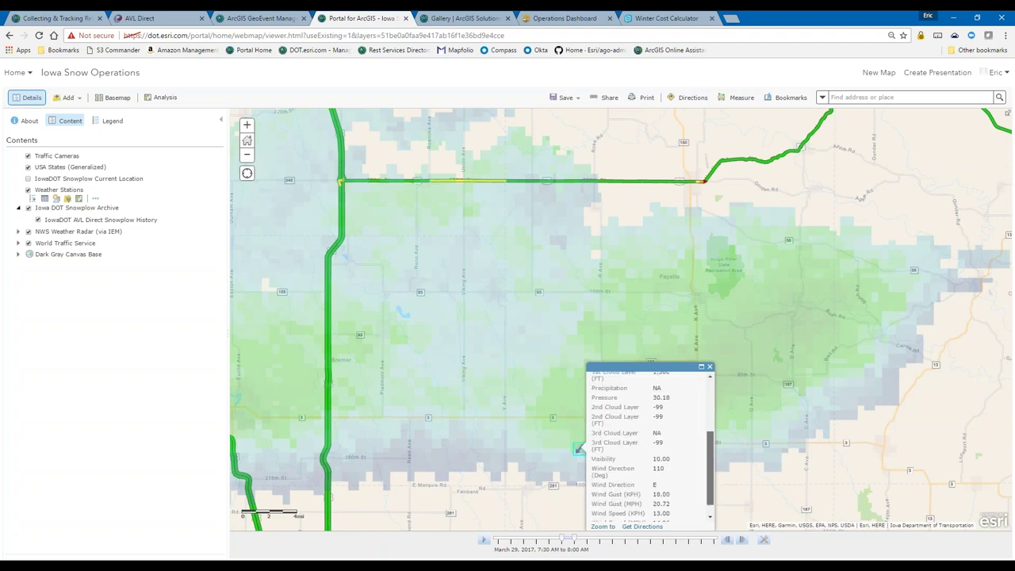
{"action": "scroll", "coordinate": [710, 472], "scroll_direction": "down", "scroll_amount": 1}
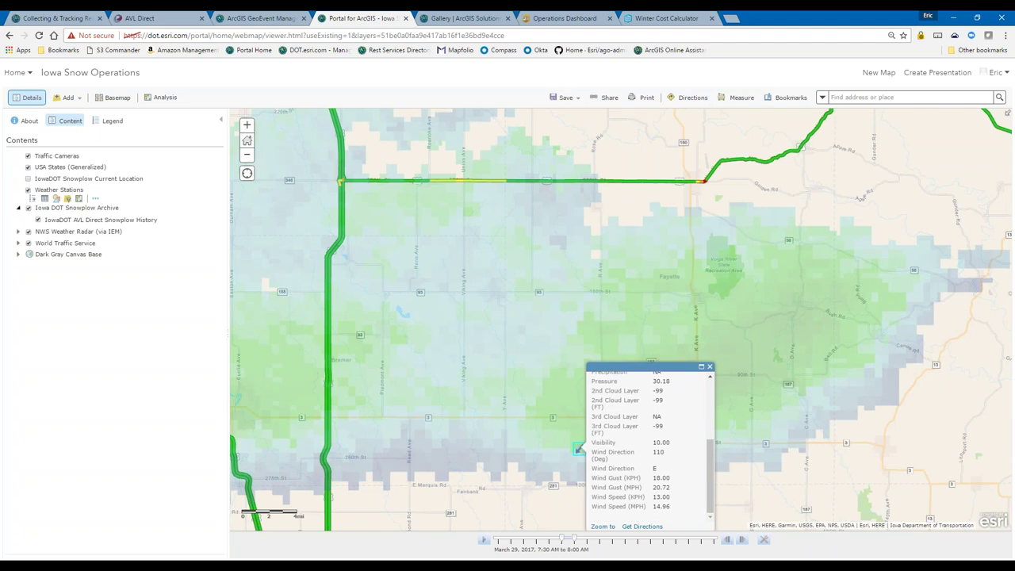
{"action": "left_click", "coordinate": [710, 366]}
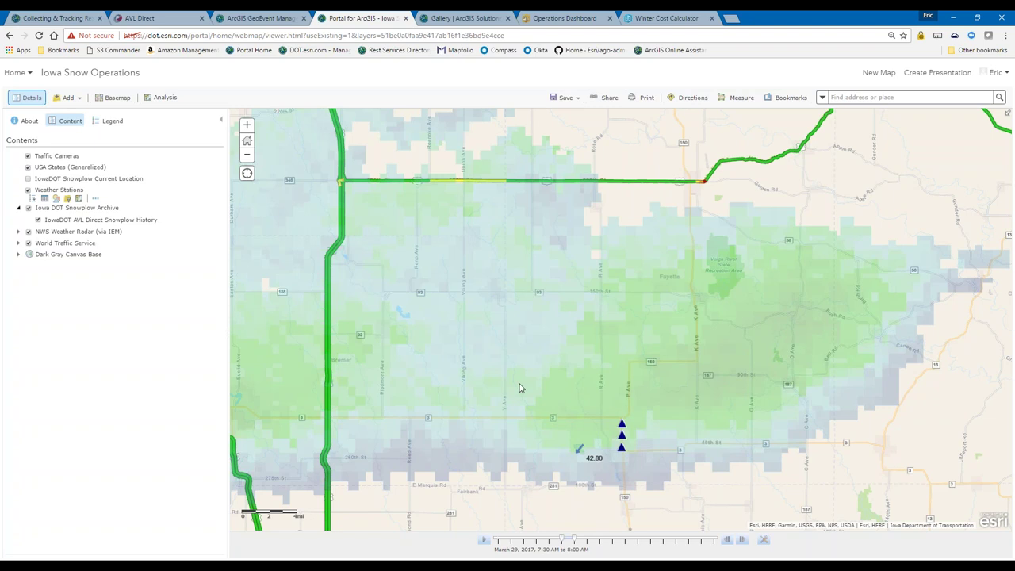
- View the traffic camera image on US 18 near New Hampton and close its pop-up
{"action": "scroll", "coordinate": [520, 388], "scroll_direction": "down", "scroll_amount": 2}
{"action": "scroll", "coordinate": [393, 292], "scroll_direction": "up", "scroll_amount": 2}
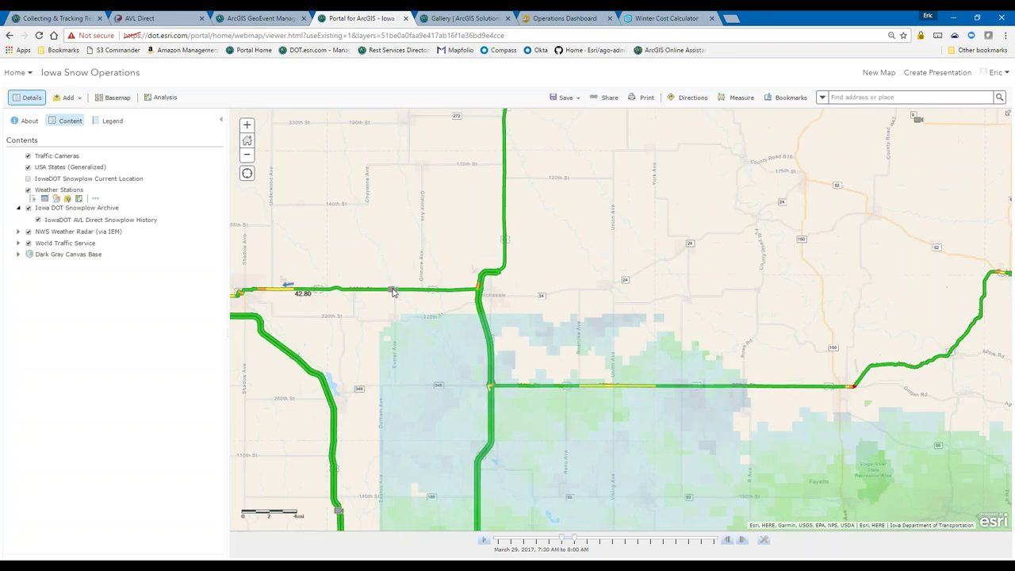
{"action": "left_click", "coordinate": [392, 292]}
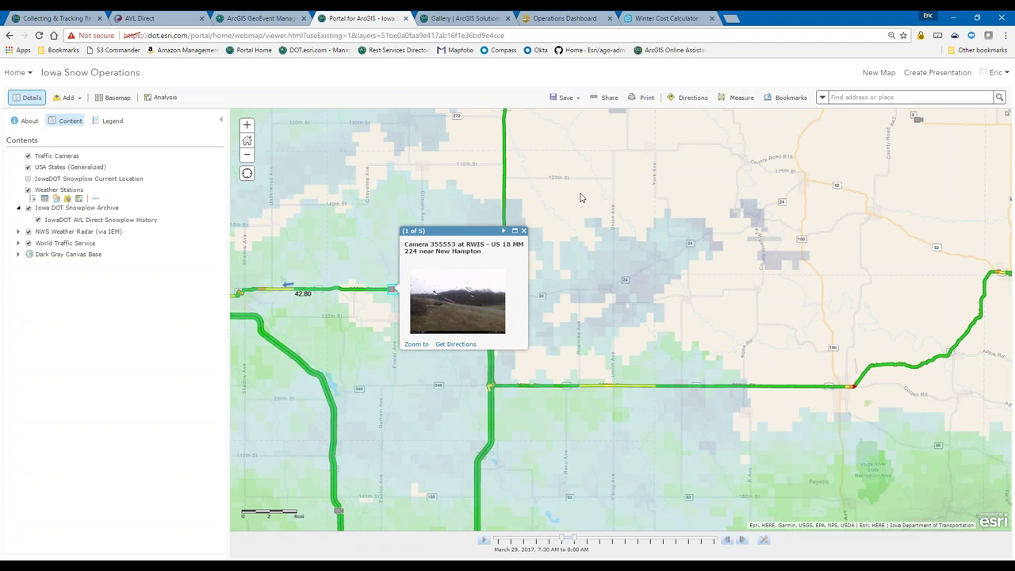
{"action": "left_click", "coordinate": [524, 231]}
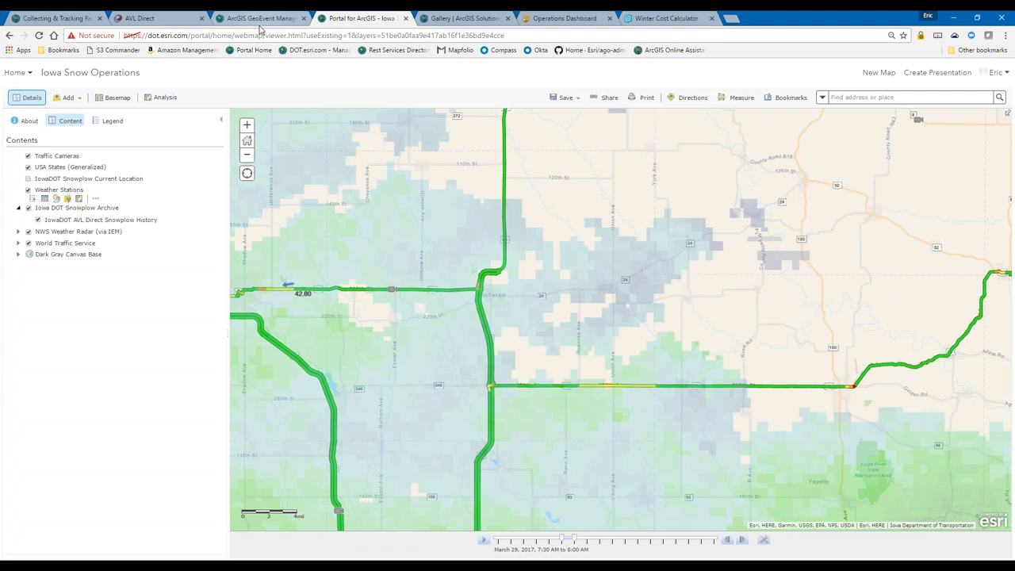
- Switch to ArcGIS GeoEvent Manager, show the configured inputs and start adding a new input
{"action": "left_click", "coordinate": [259, 18]}
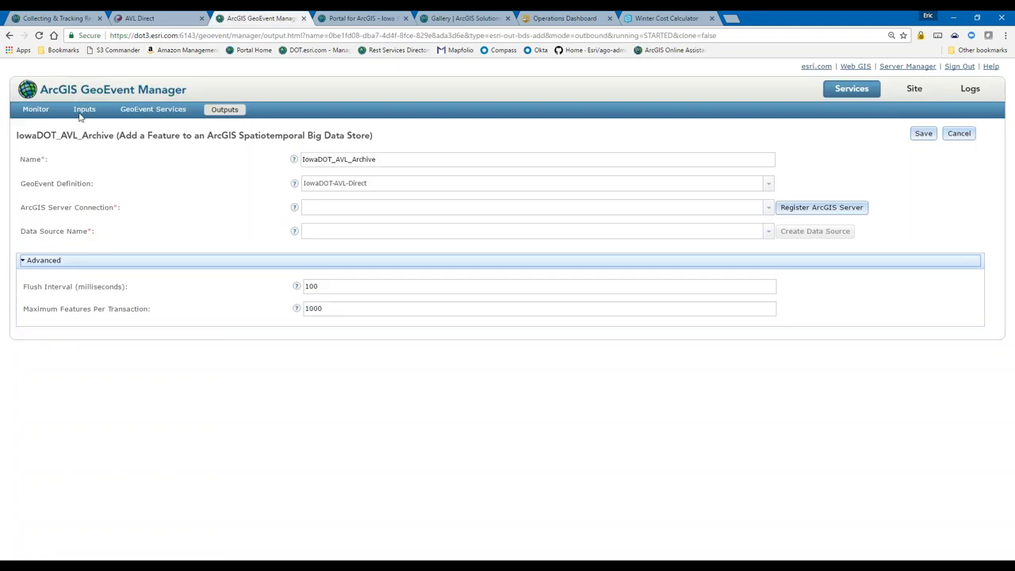
{"action": "left_click", "coordinate": [82, 111]}
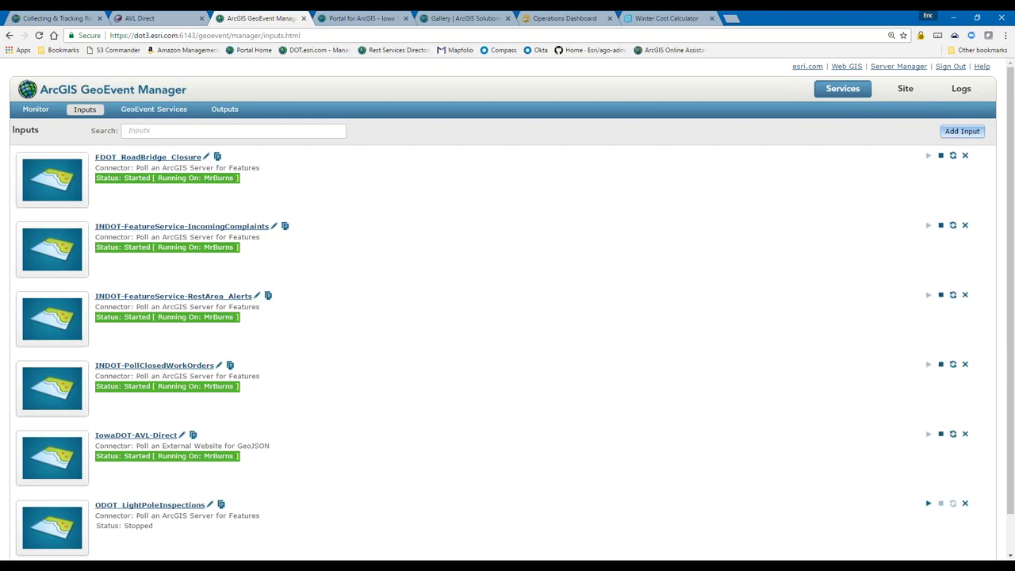
{"action": "left_click", "coordinate": [962, 131]}
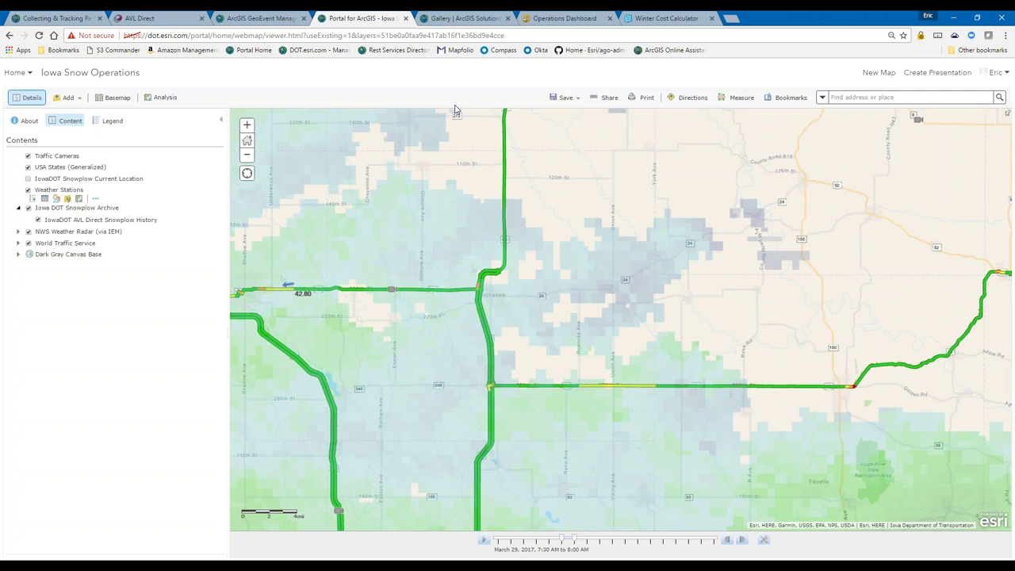
- Switch to the ArcGIS Solutions Gallery and open the SnowCOP details page from the State Government Transportation solutions
{"action": "left_click", "coordinate": [457, 19]}
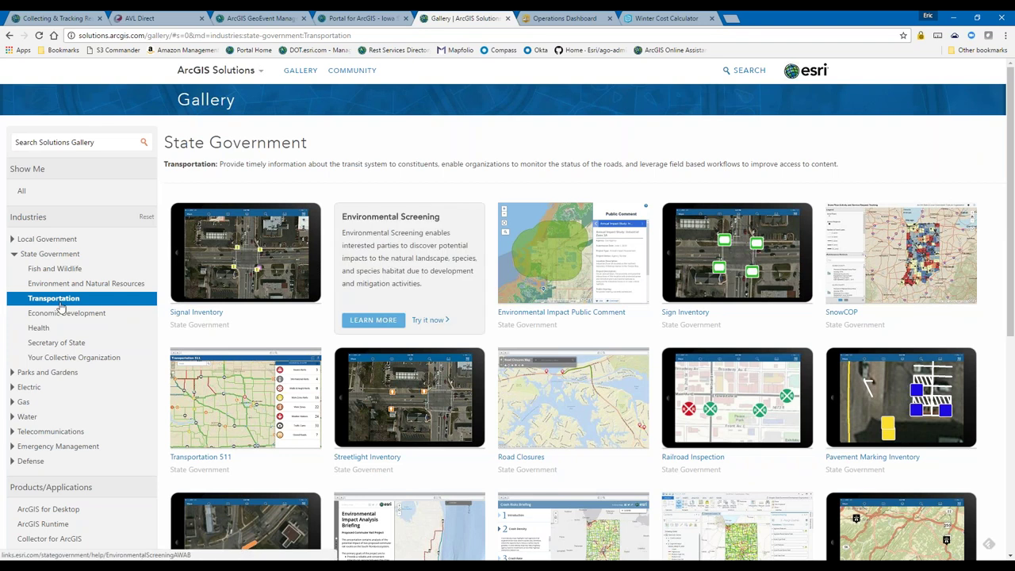
{"action": "left_click", "coordinate": [27, 255]}
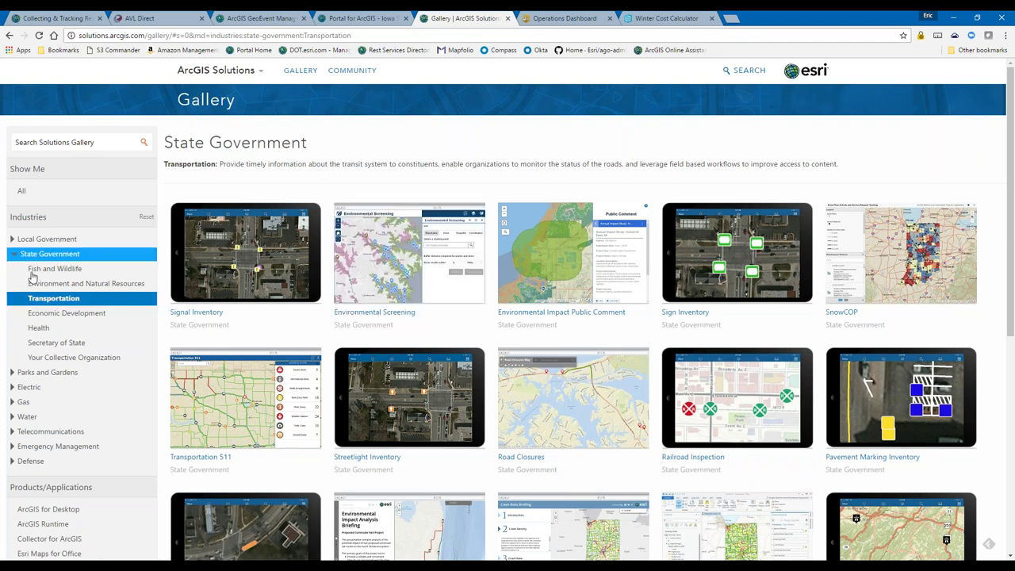
{"action": "left_click", "coordinate": [36, 283]}
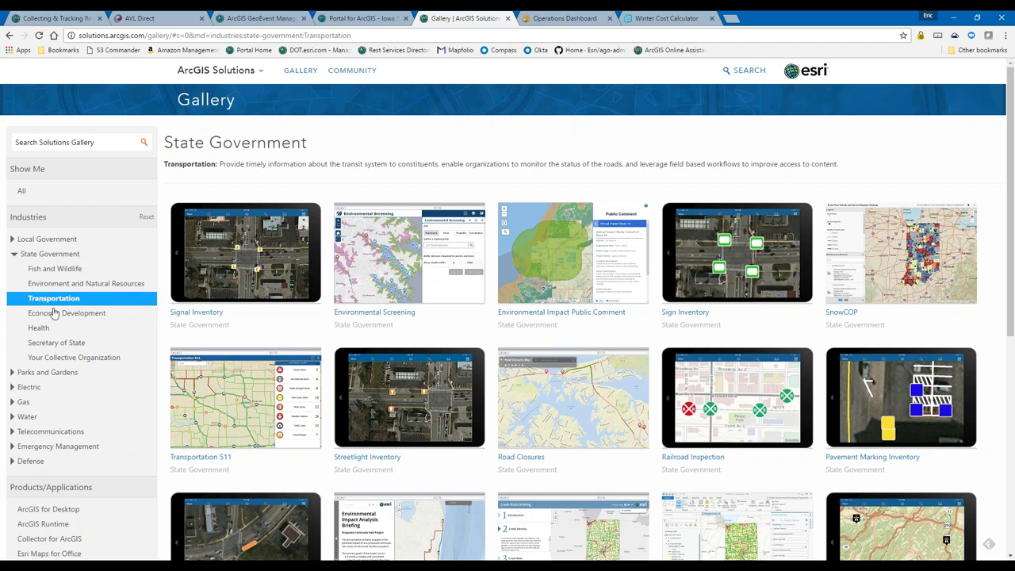
{"action": "left_click", "coordinate": [54, 313]}
{"action": "left_click", "coordinate": [49, 257]}
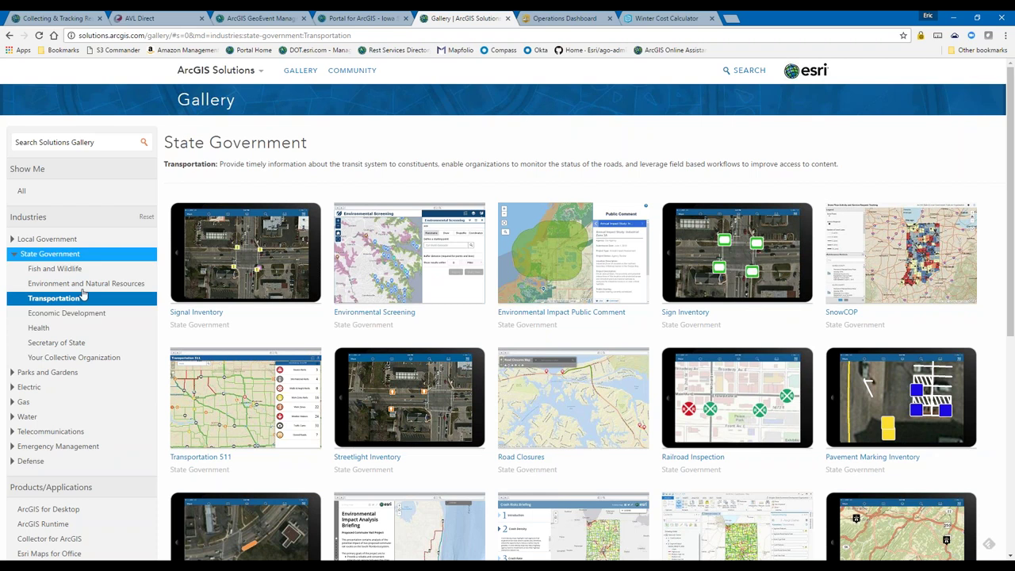
{"action": "left_click", "coordinate": [82, 284]}
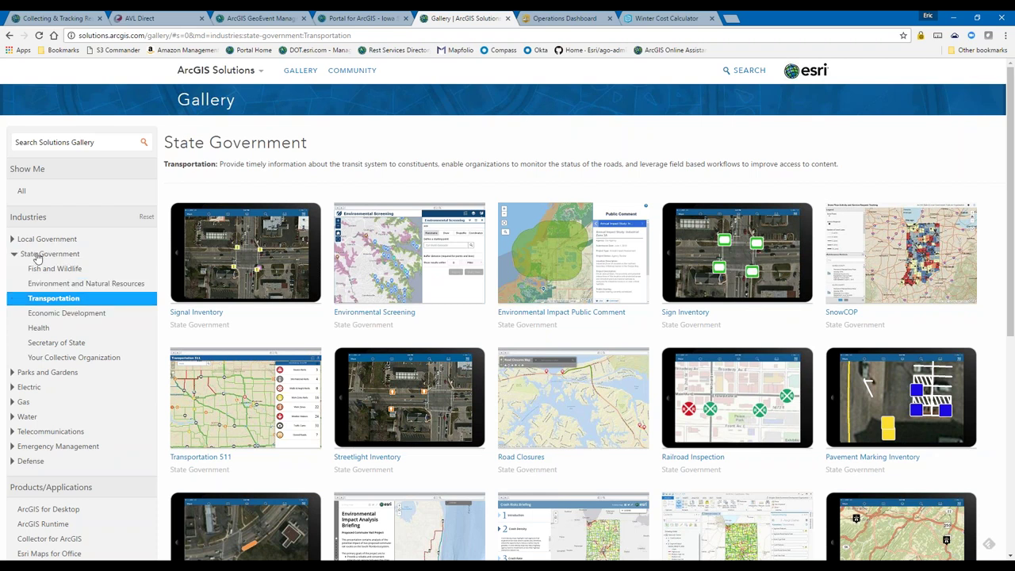
{"action": "left_click", "coordinate": [38, 257]}
{"action": "left_click", "coordinate": [50, 300]}
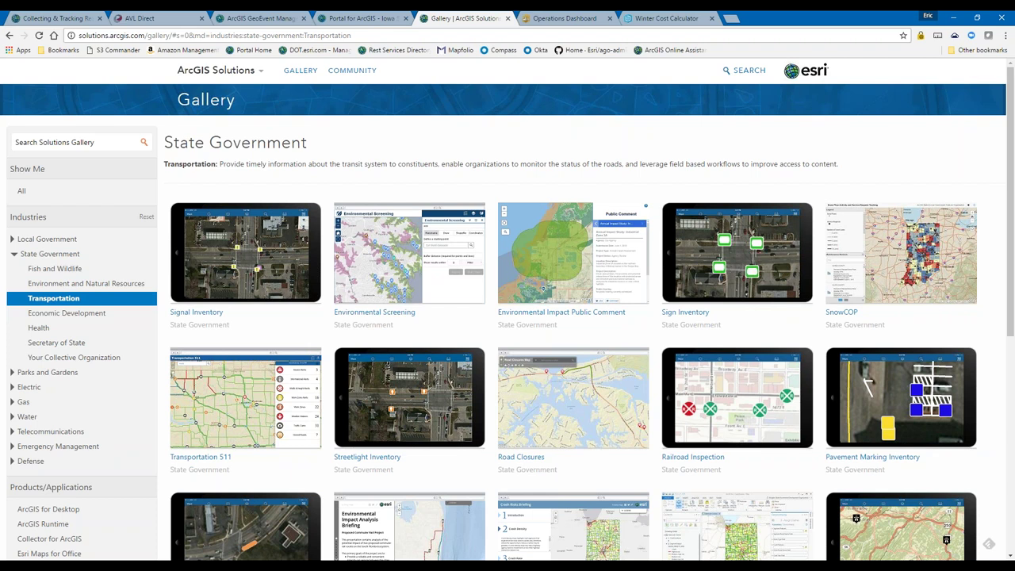
{"action": "mouse_move", "coordinate": [839, 327]}
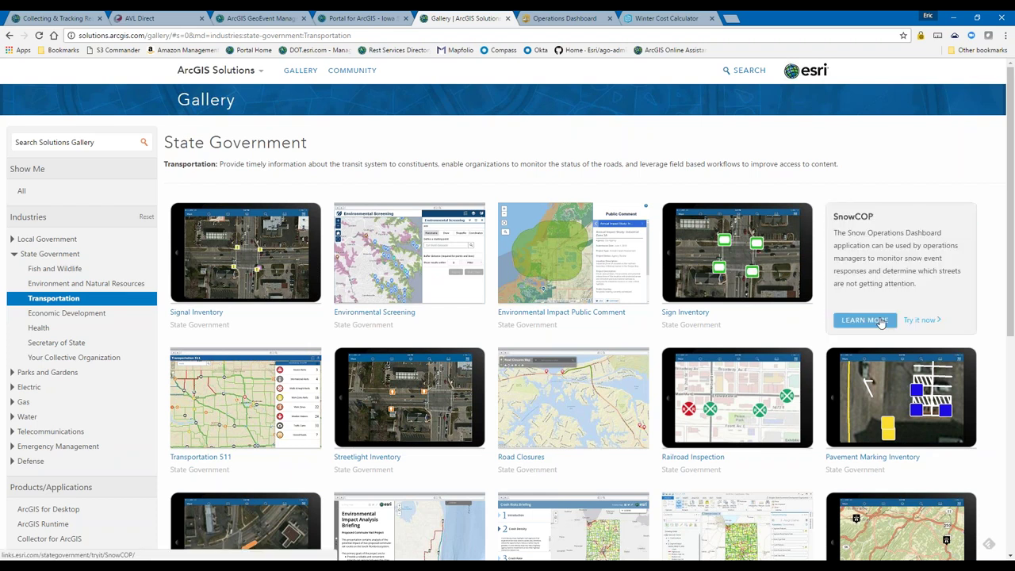
{"action": "left_click", "coordinate": [864, 319]}
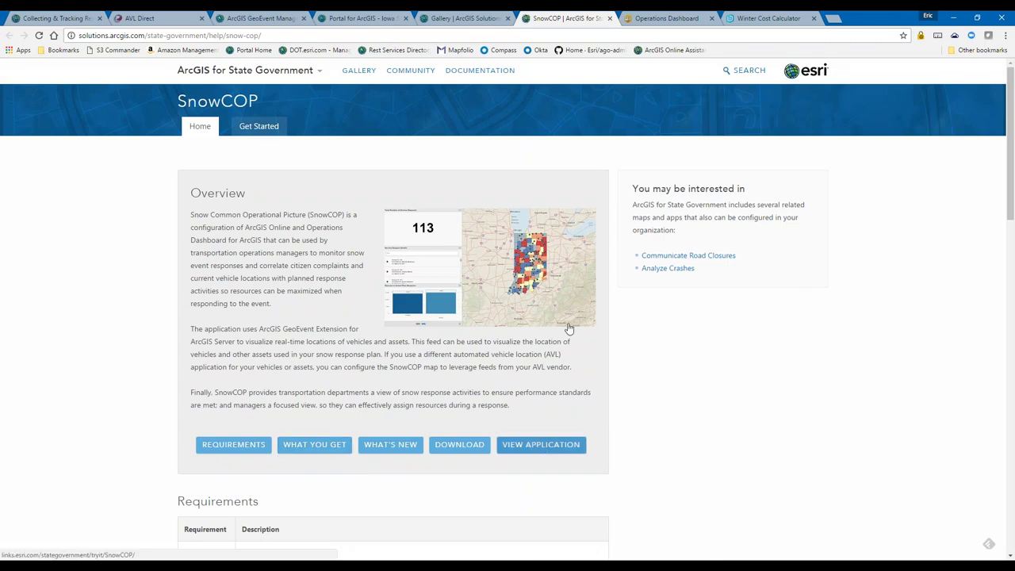
- Read through SnowCOP's overview, requirements, included files and release notes, and open its get-started guide
{"action": "scroll", "coordinate": [569, 329], "scroll_direction": "down", "scroll_amount": 2}
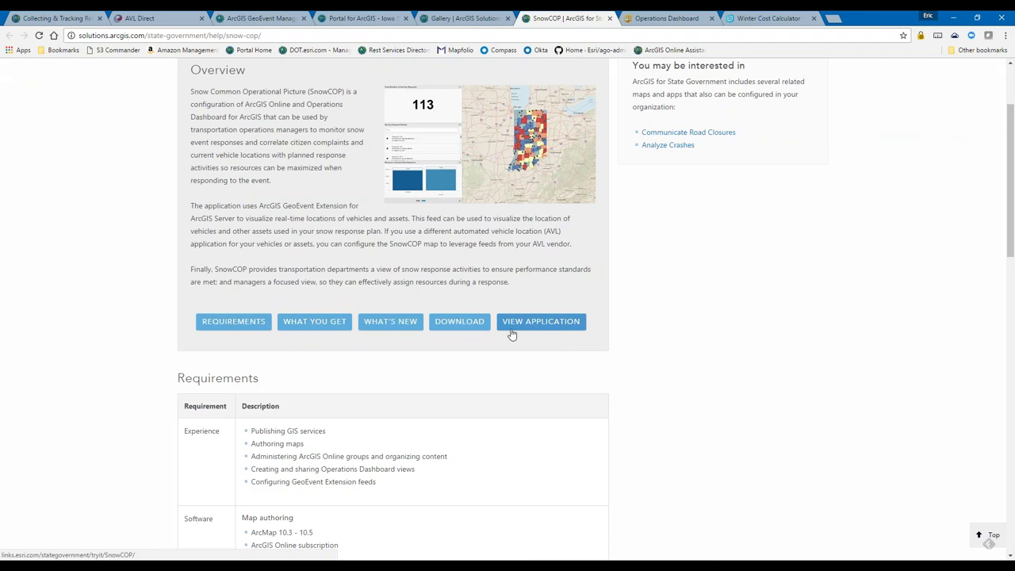
{"action": "scroll", "coordinate": [508, 333], "scroll_direction": "down", "scroll_amount": 8}
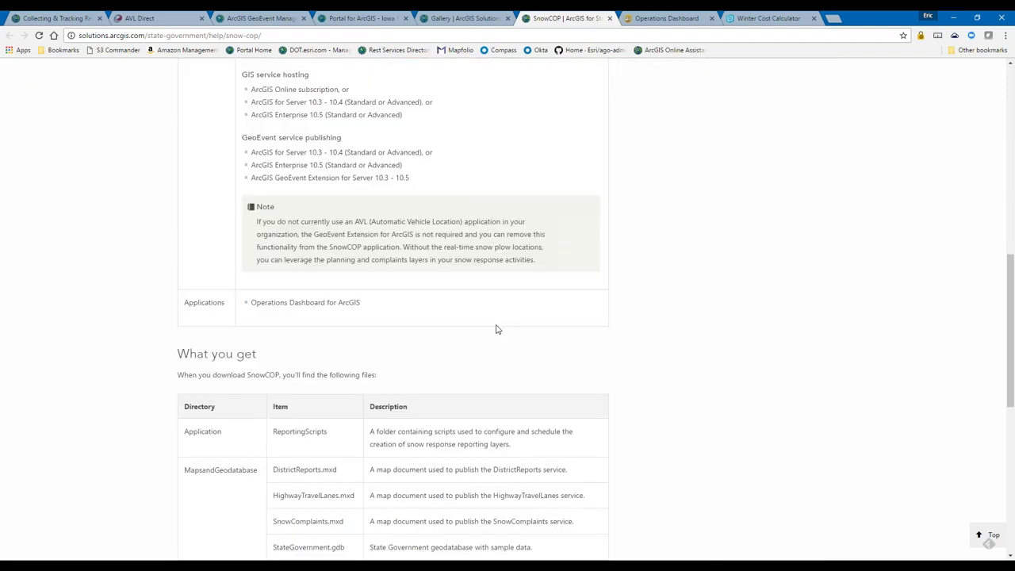
{"action": "scroll", "coordinate": [497, 329], "scroll_direction": "down", "scroll_amount": 4}
{"action": "scroll", "coordinate": [497, 329], "scroll_direction": "down", "scroll_amount": 4}
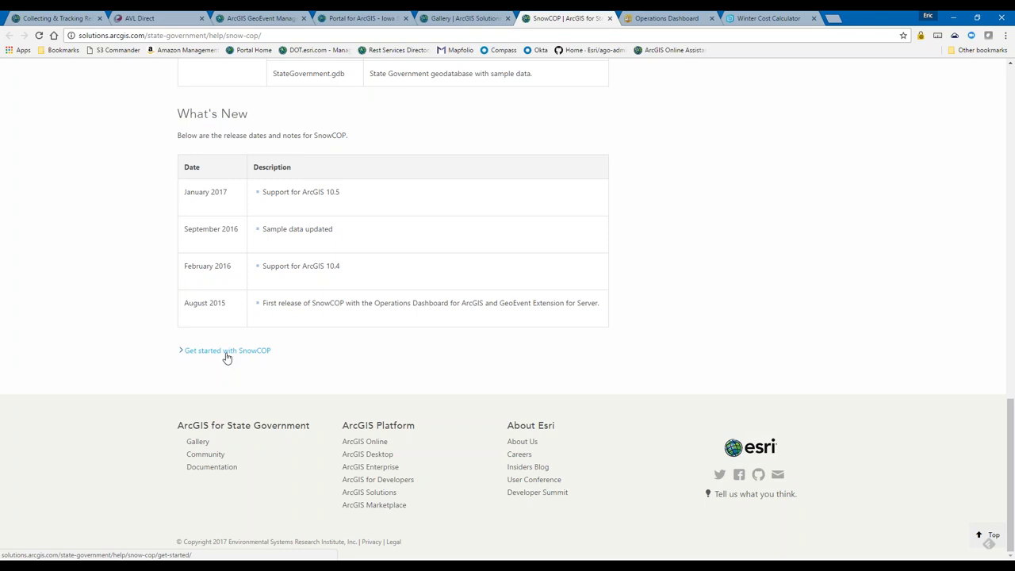
{"action": "left_click", "coordinate": [226, 352]}
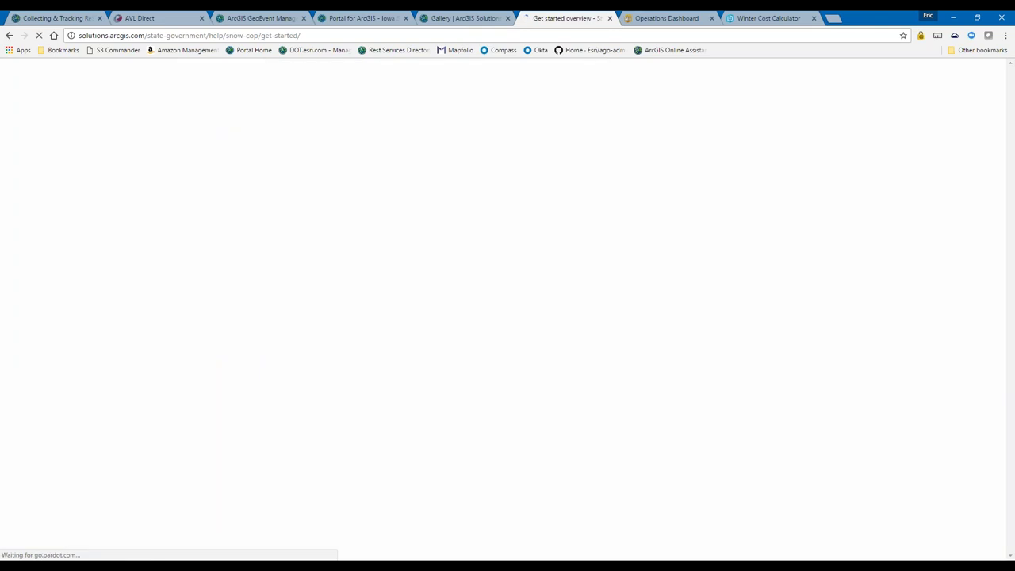